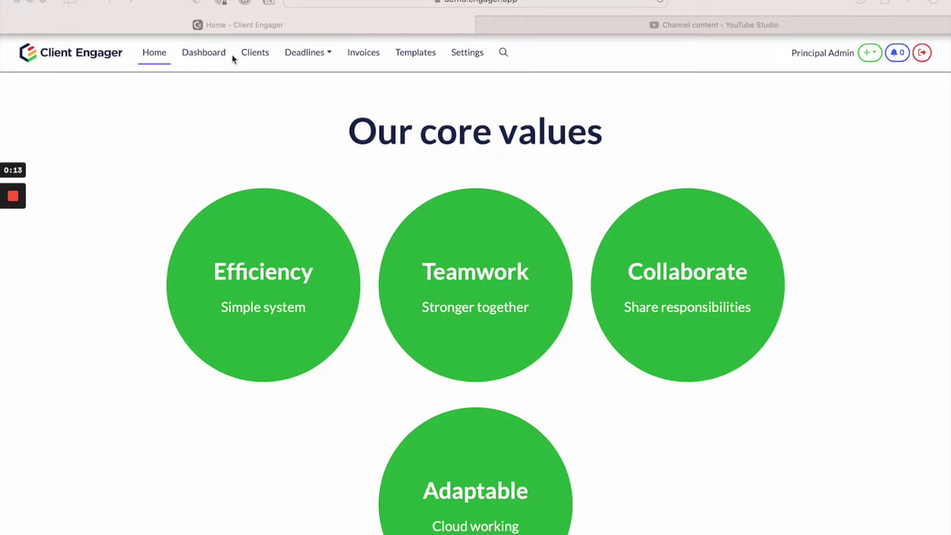
Show the client list filtered by 'test', down to Test Client Ltd.
left_click(263, 64)
left_click(264, 58)
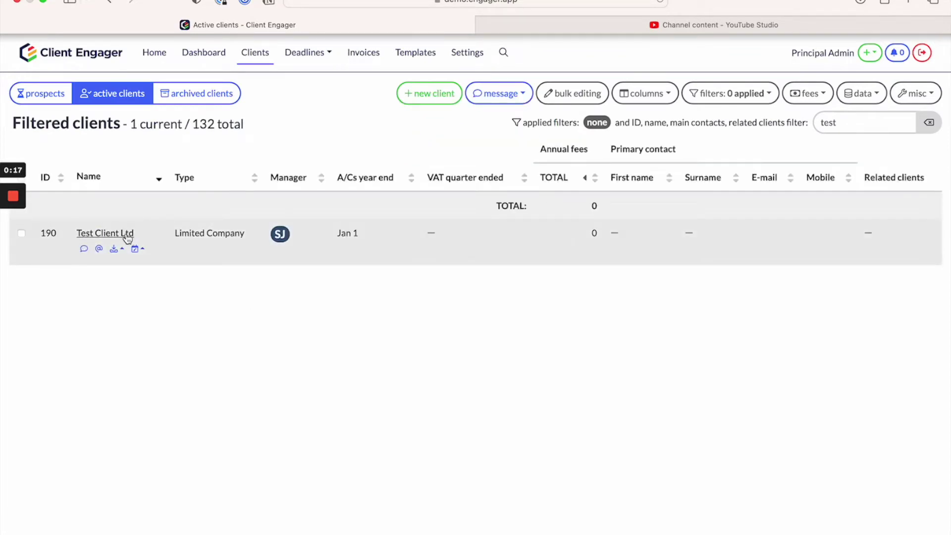
Open Test Client Ltd's Pricing fields step and expand Key Pricing Factors.
left_click(123, 233)
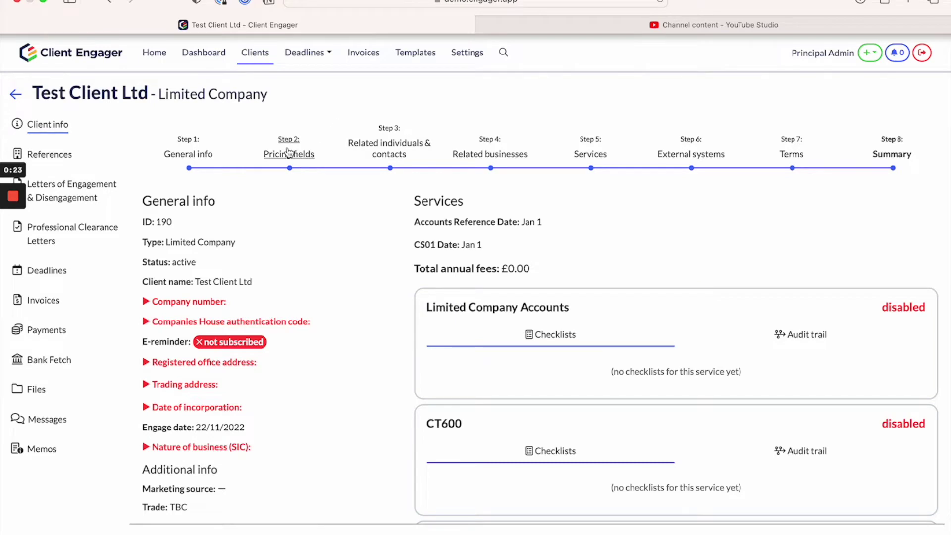
left_click(290, 154)
scroll(342, 262, "down", 2)
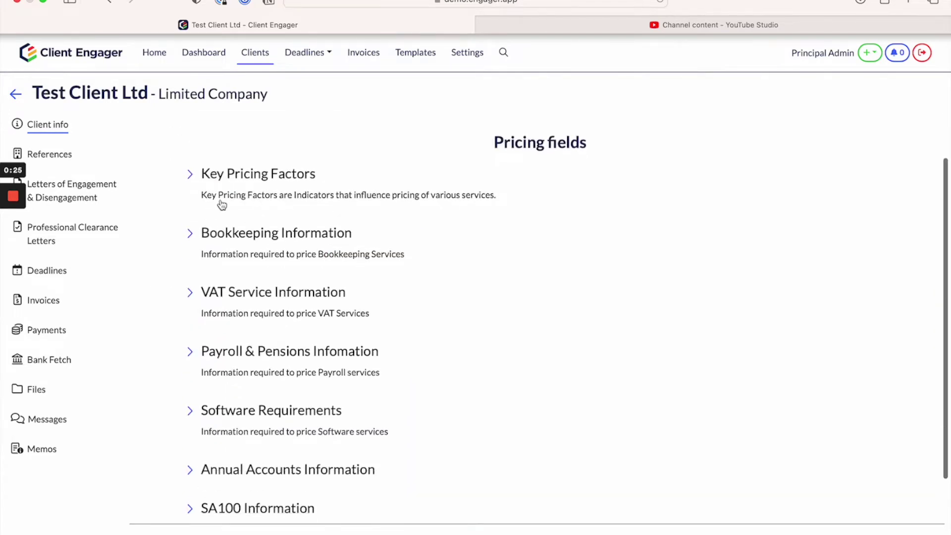
left_click(187, 178)
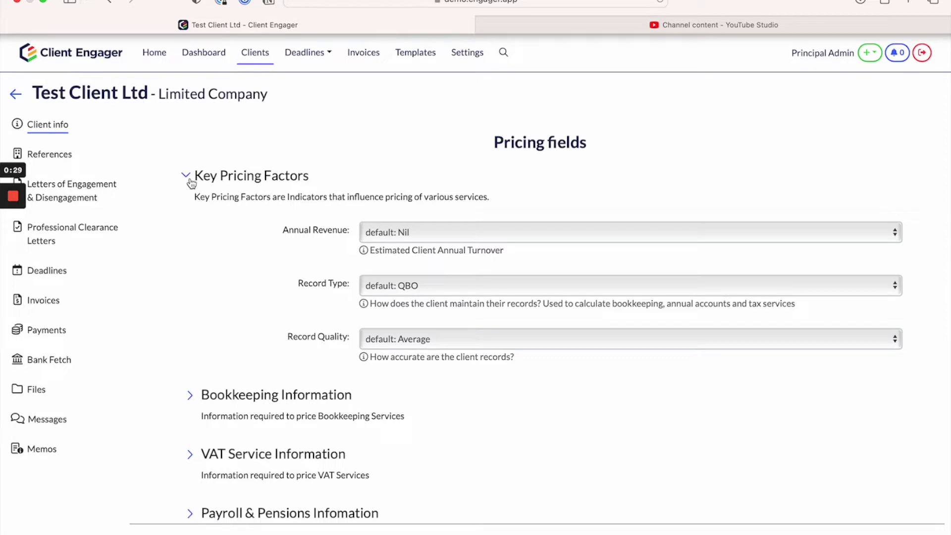
Expand Bookkeeping Information and check the Annual Revenue choices, leaving them unchanged.
scroll(252, 359, "down", 2)
left_click(251, 355)
scroll(252, 356, "down", 2)
scroll(251, 355, "down", 3)
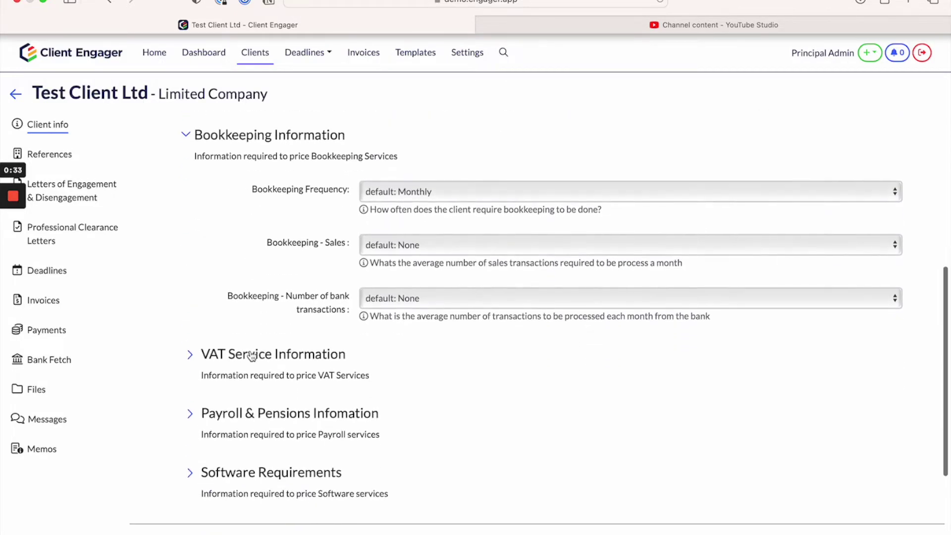
scroll(495, 174, "up", 4)
left_click(476, 155)
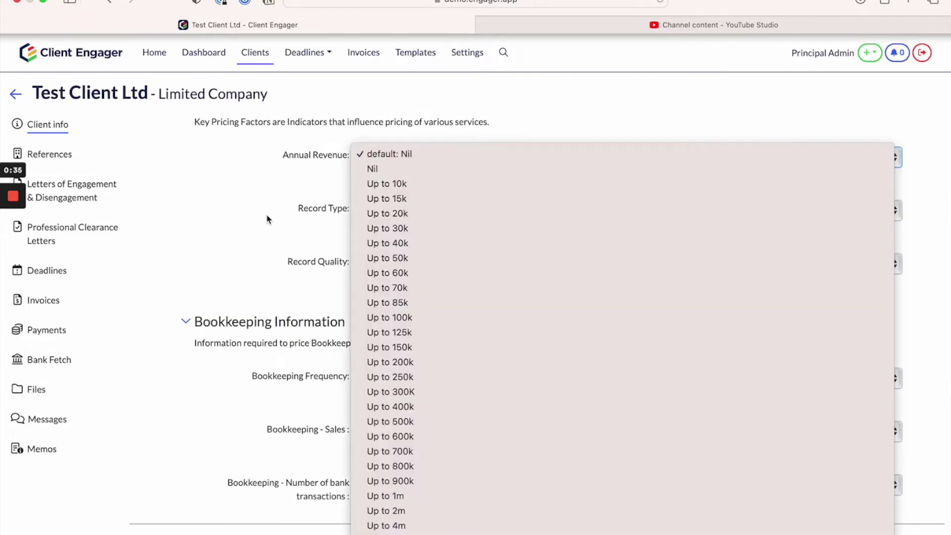
left_click(268, 216)
Expand SA100 Information and review the Number of tax returns field.
scroll(265, 219, "down", 5)
left_click(192, 420)
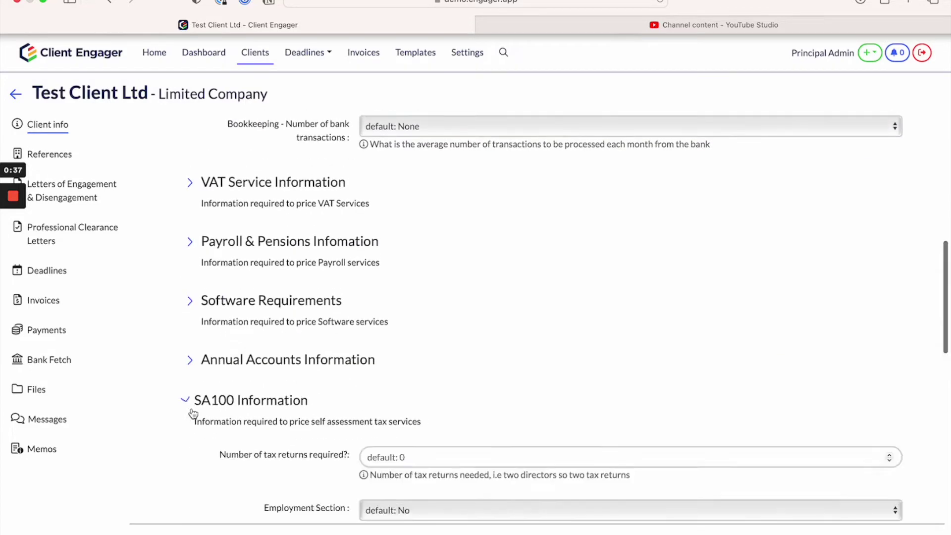
left_click(423, 456)
scroll(425, 458, "down", 4)
scroll(424, 458, "down", 10)
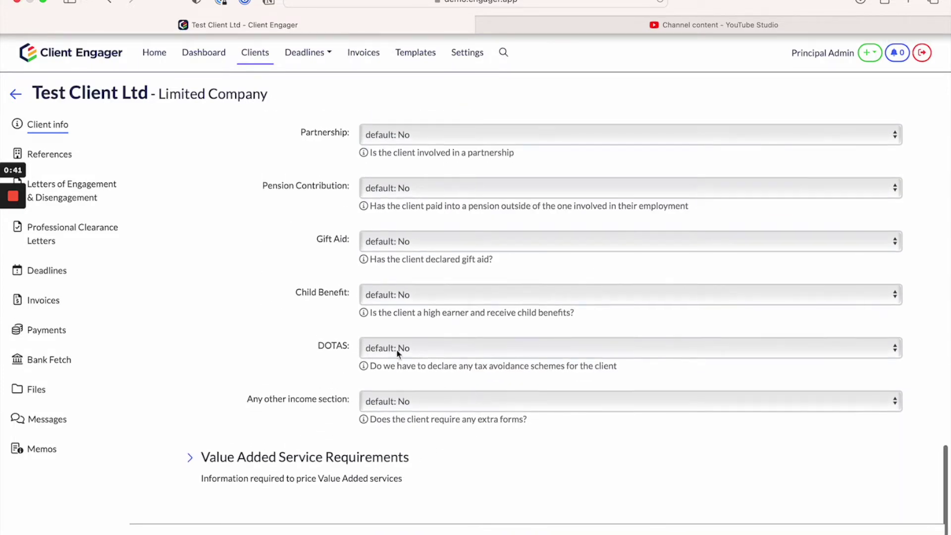
scroll(461, 274, "up", 13)
scroll(460, 274, "up", 5)
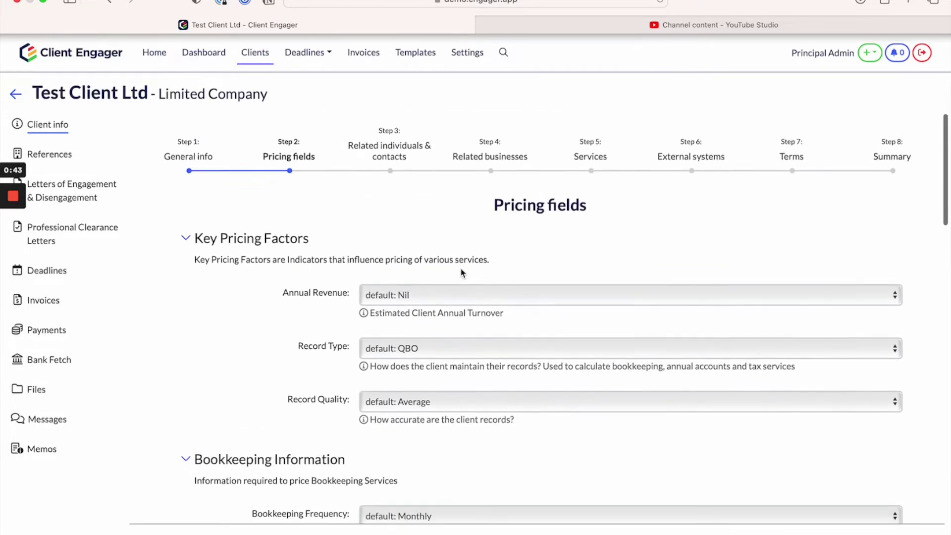
scroll(378, 444, "down", 1)
scroll(530, 278, "up", 2)
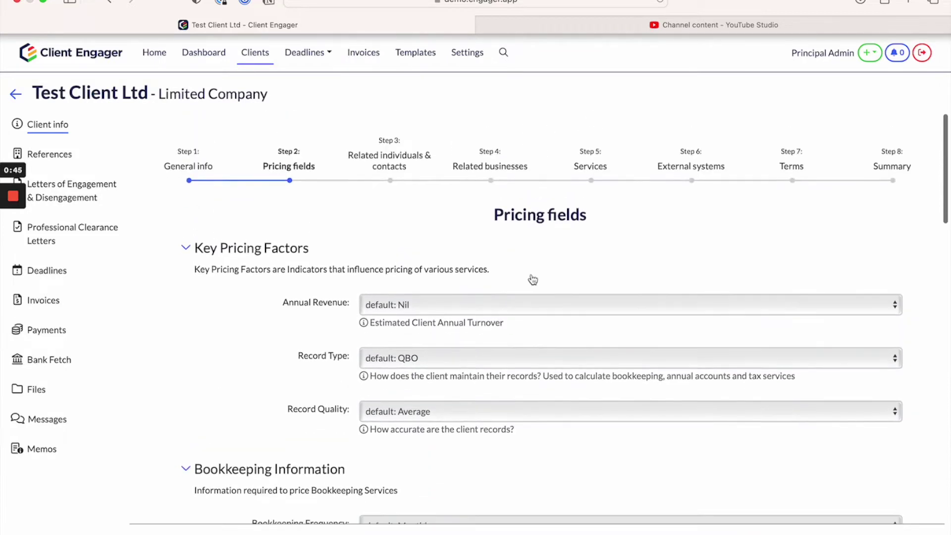
Go to Step 5 Services and look over the Pricing Assistant and service list.
left_click(589, 154)
scroll(367, 391, "down", 5)
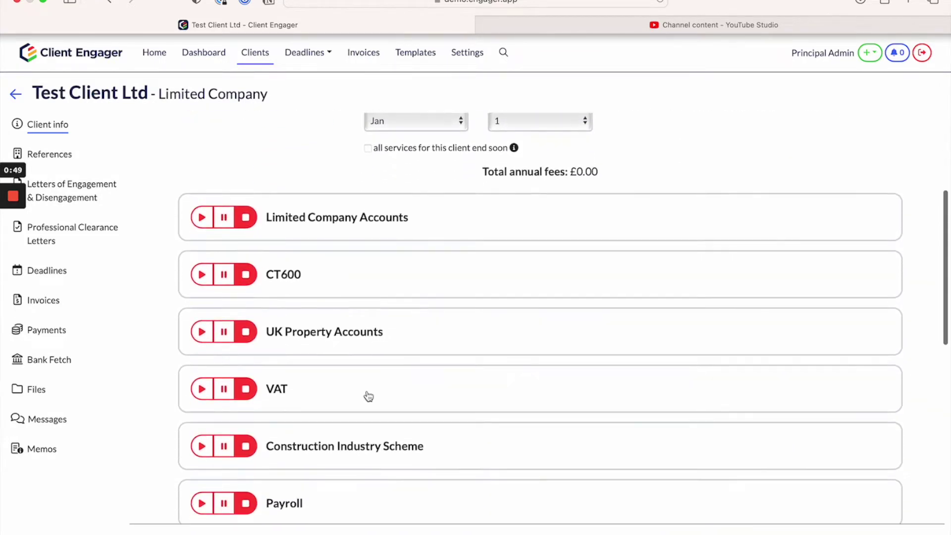
scroll(367, 394, "up", 4)
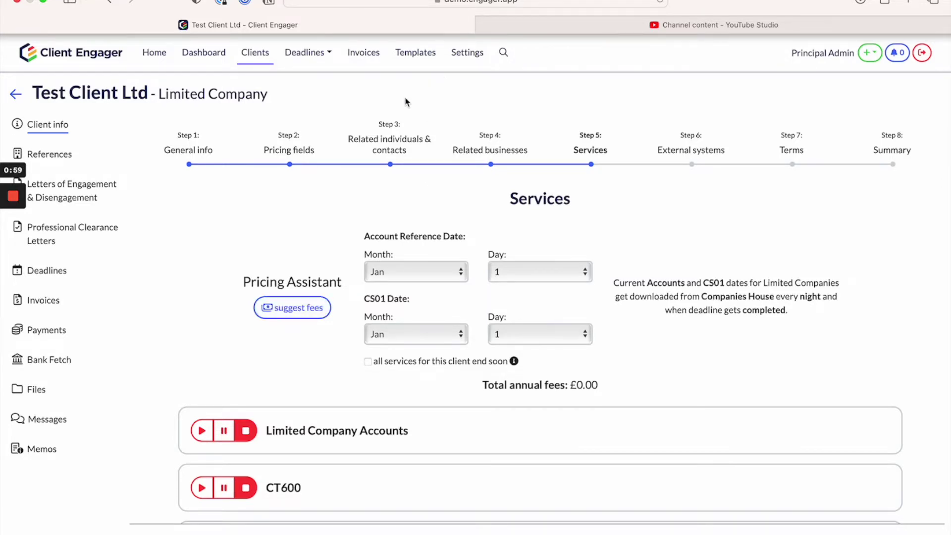
In Settings, review the built-in Pricing Assistant form fields like ClientType and RecordsLocation.
left_click(468, 53)
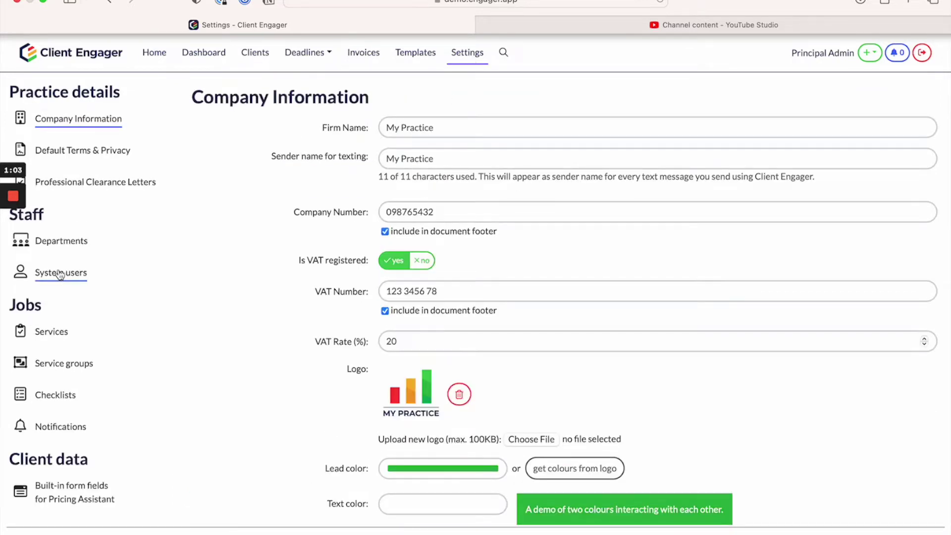
scroll(47, 346, "down", 3)
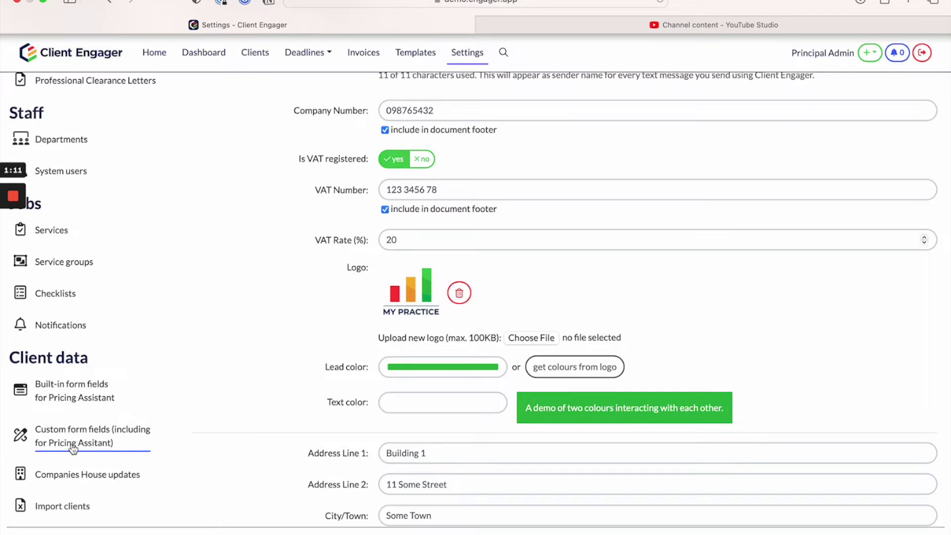
left_click(88, 407)
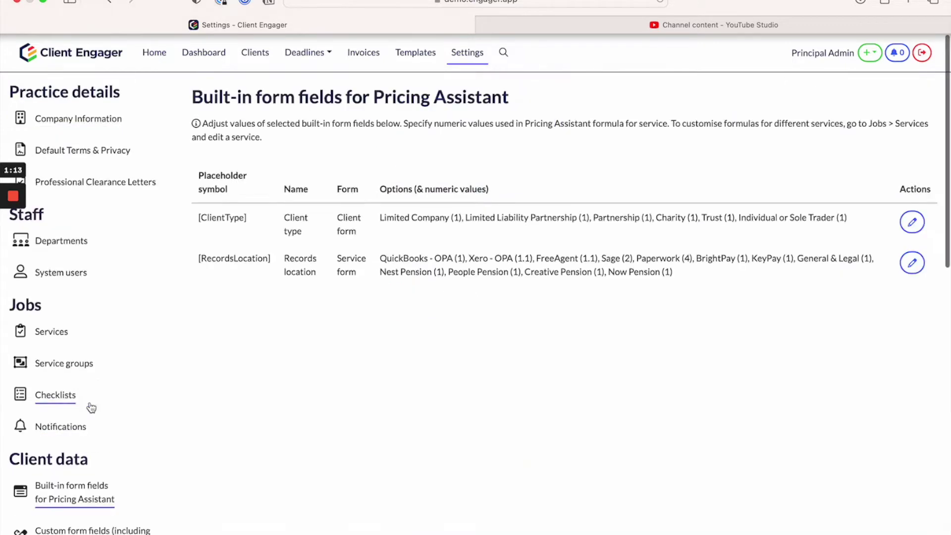
scroll(67, 483, "down", 1)
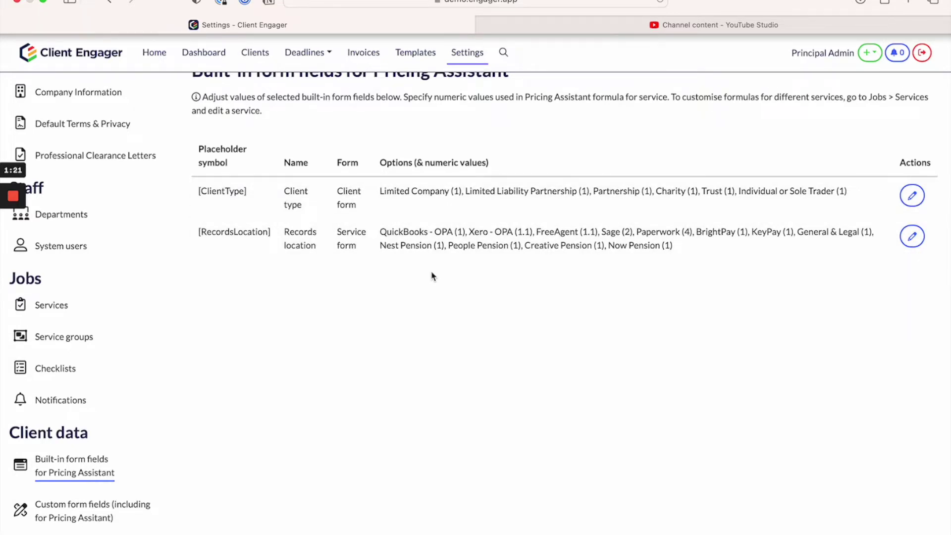
scroll(143, 503, "down", 1)
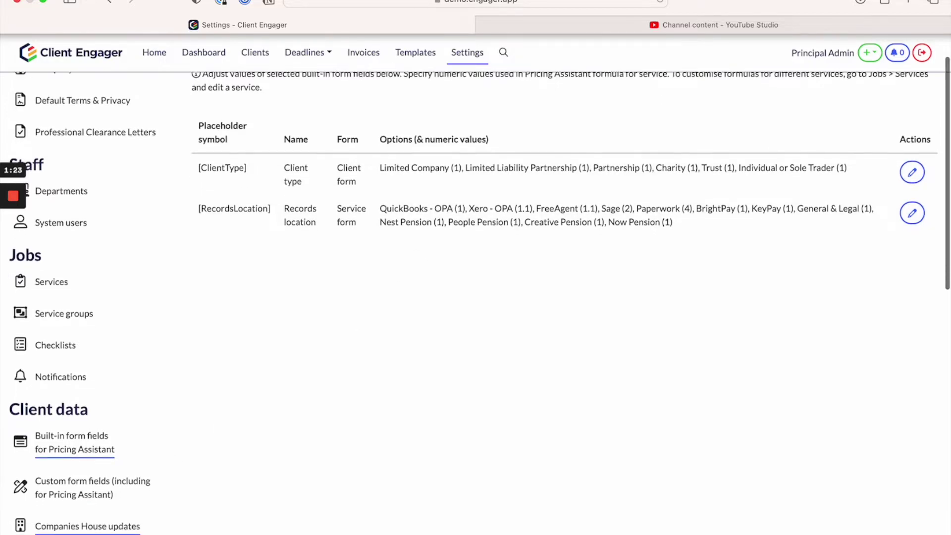
In Custom form fields, draft a 'test ection' section on Pricing fields, then cancel it.
left_click(96, 491)
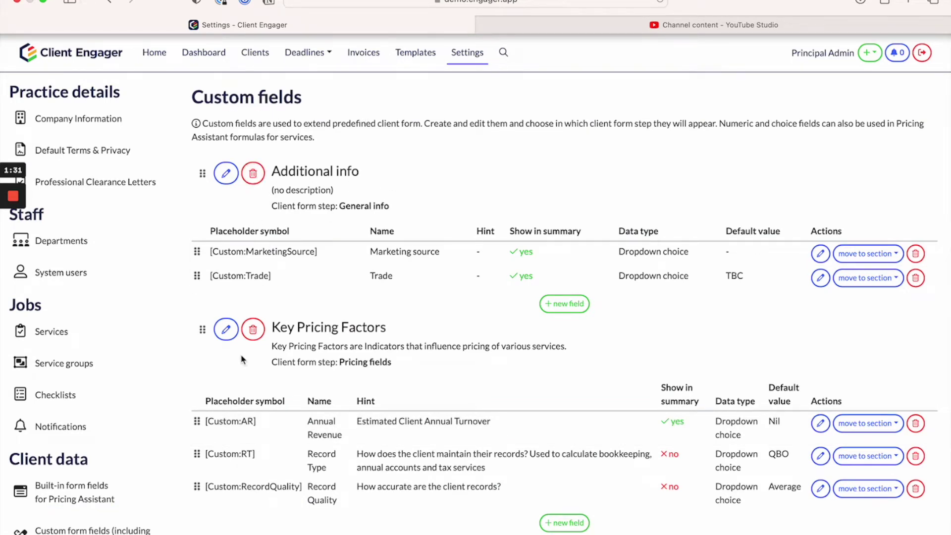
scroll(568, 495, "down", 20)
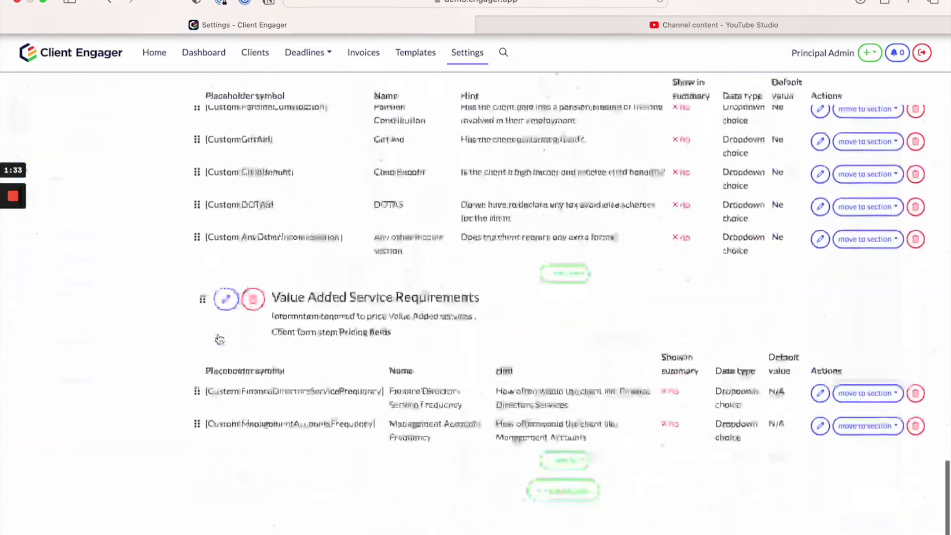
left_click(567, 497)
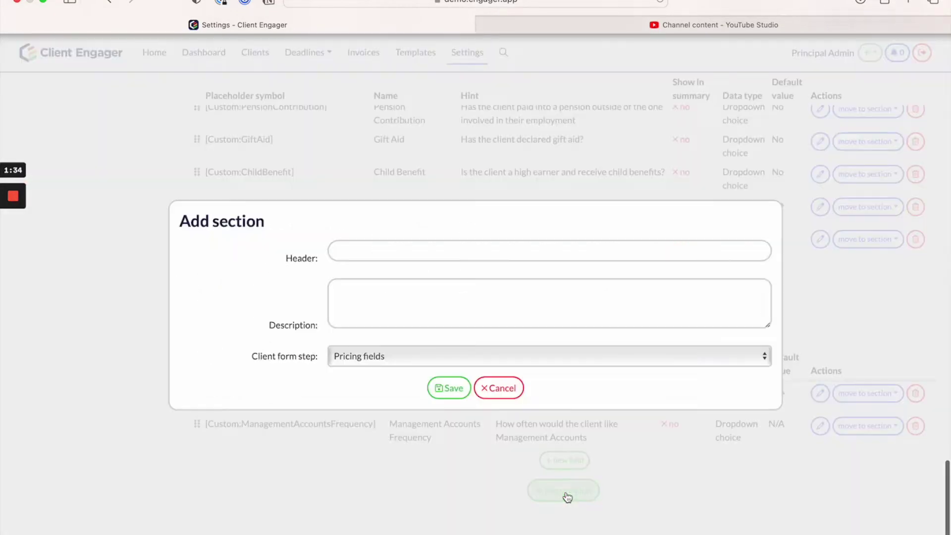
left_click(394, 255)
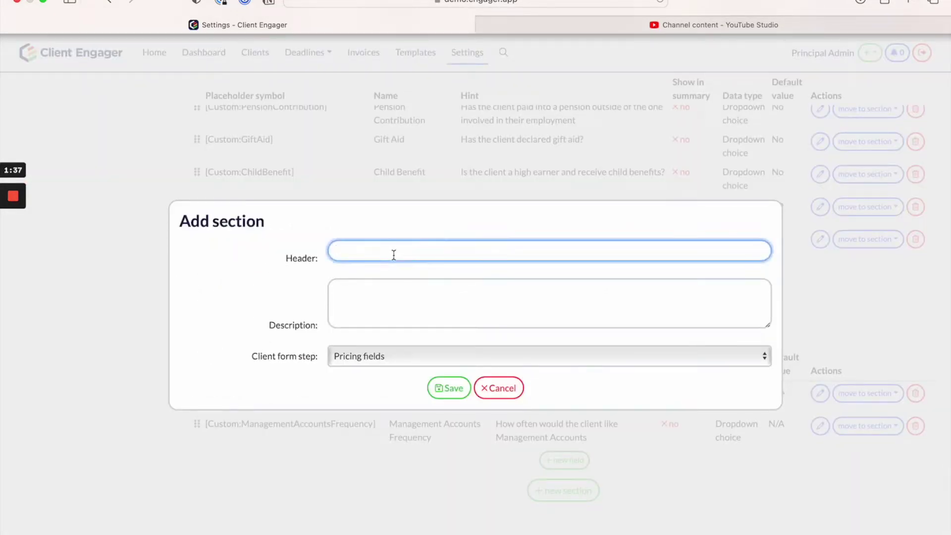
type("test ection")
left_click(478, 363)
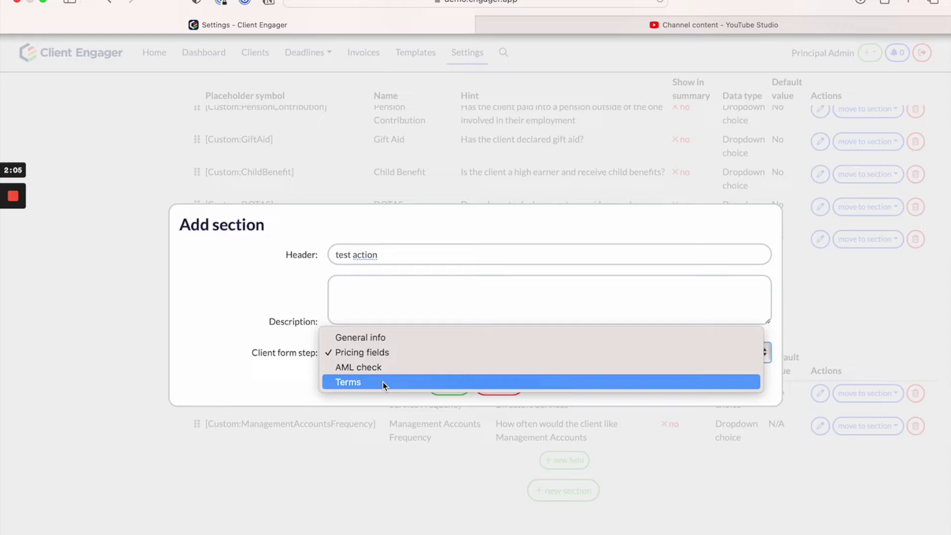
left_click(270, 303)
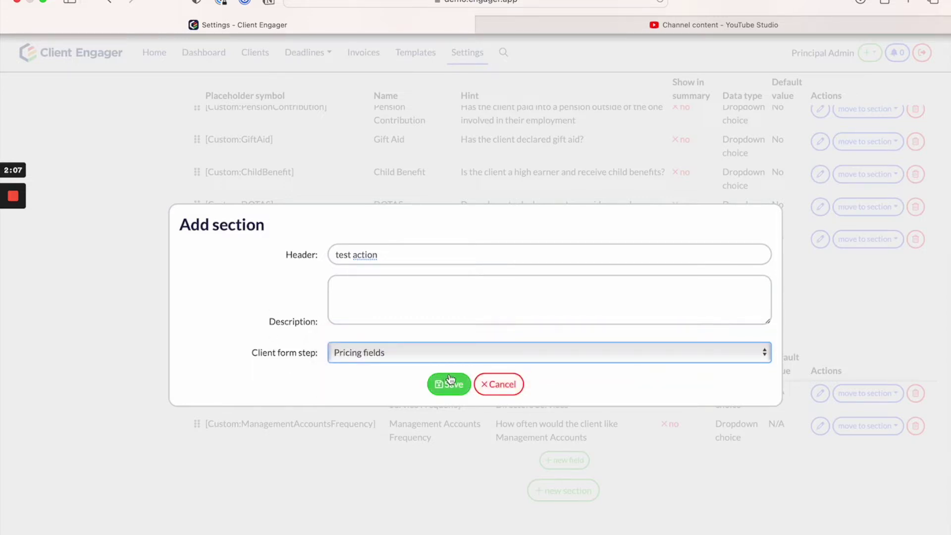
left_click(491, 384)
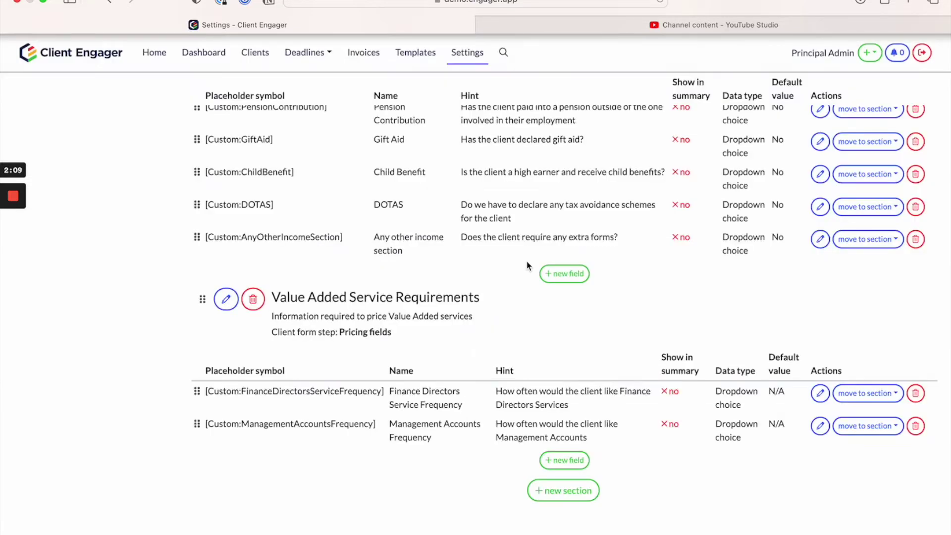
scroll(590, 323, "up", 15)
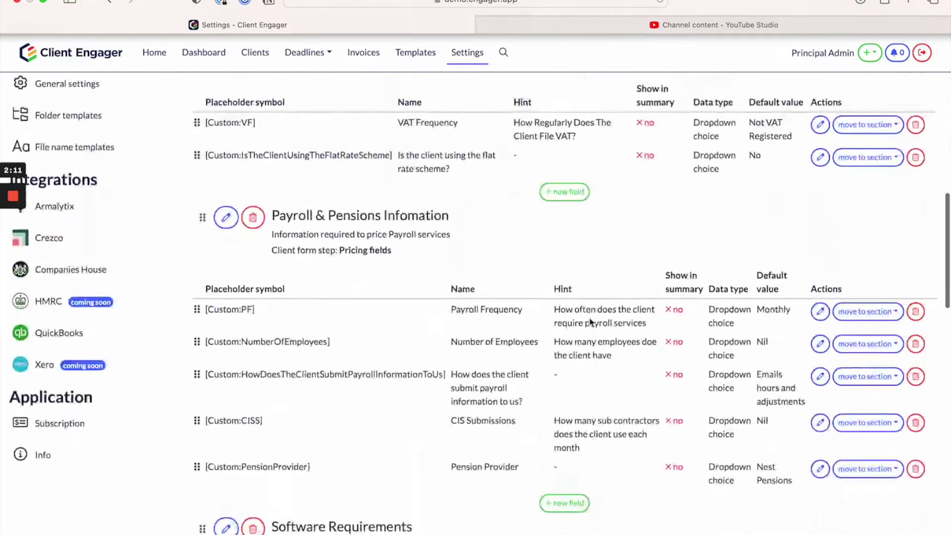
scroll(590, 323, "up", 2)
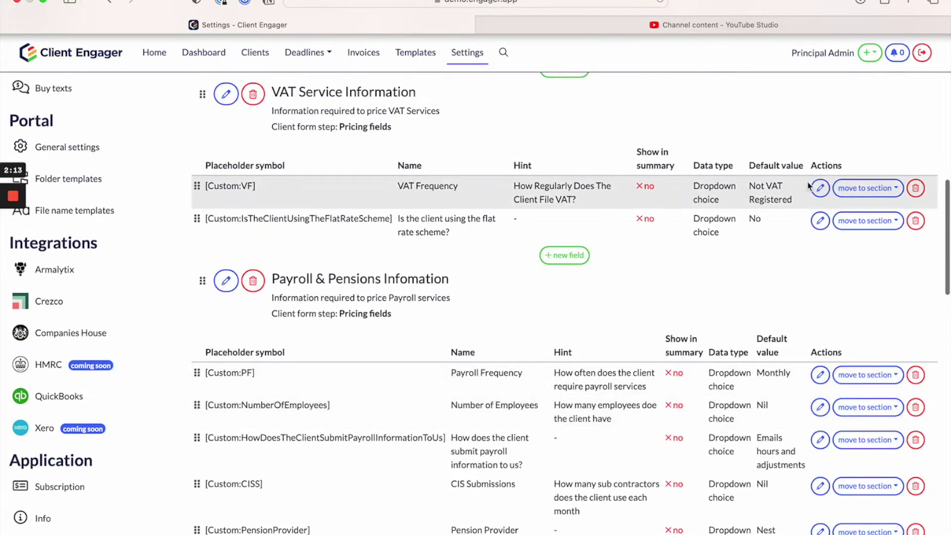
left_click(820, 189)
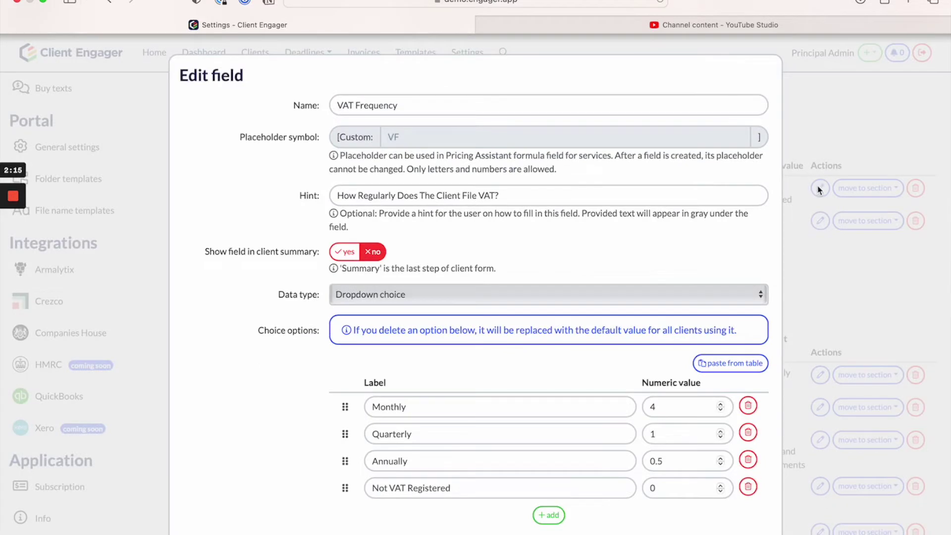
scroll(377, 247, "down", 1)
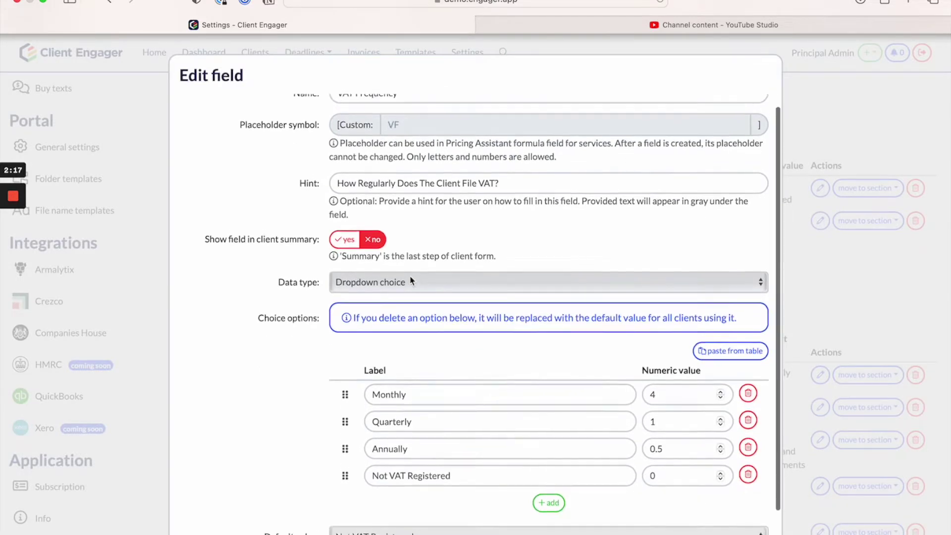
scroll(413, 282, "up", 1)
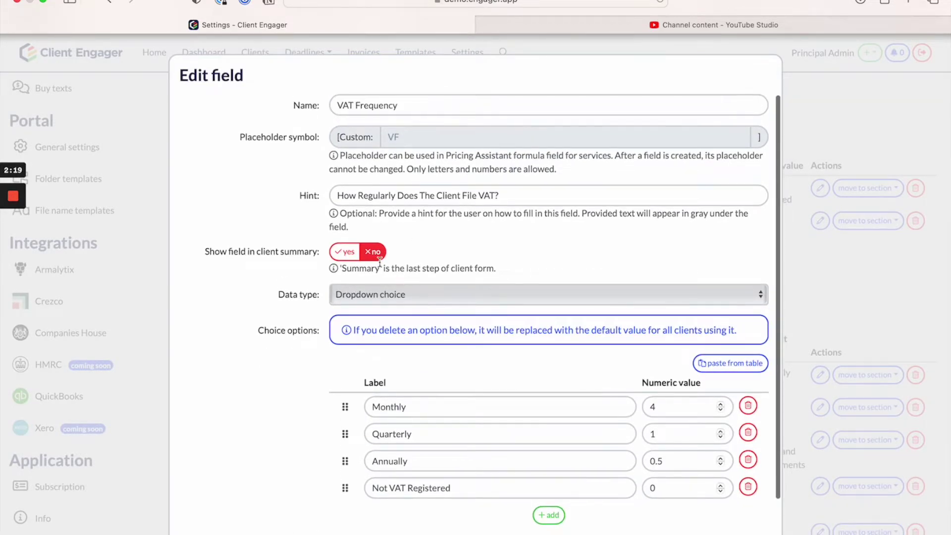
scroll(406, 262, "down", 2)
scroll(410, 270, "down", 3)
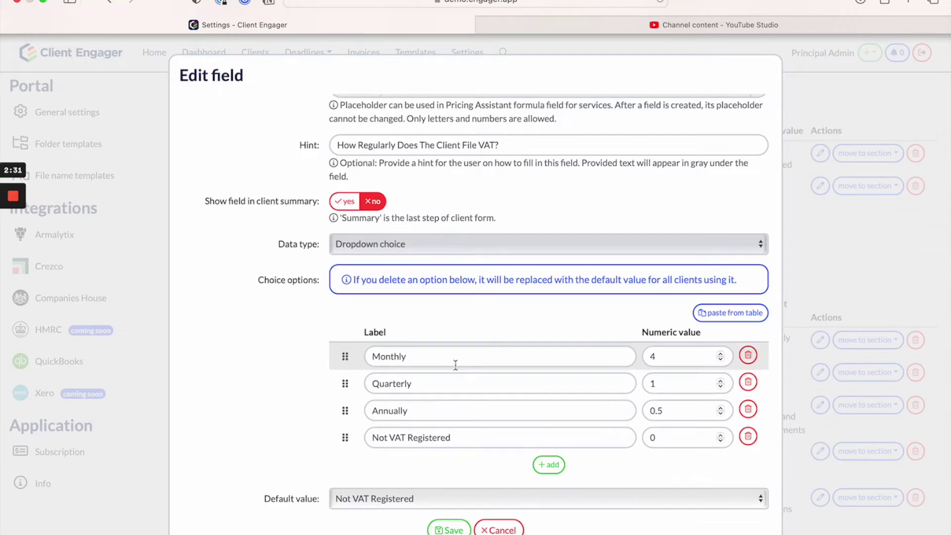
scroll(471, 272, "up", 2)
scroll(472, 279, "down", 2)
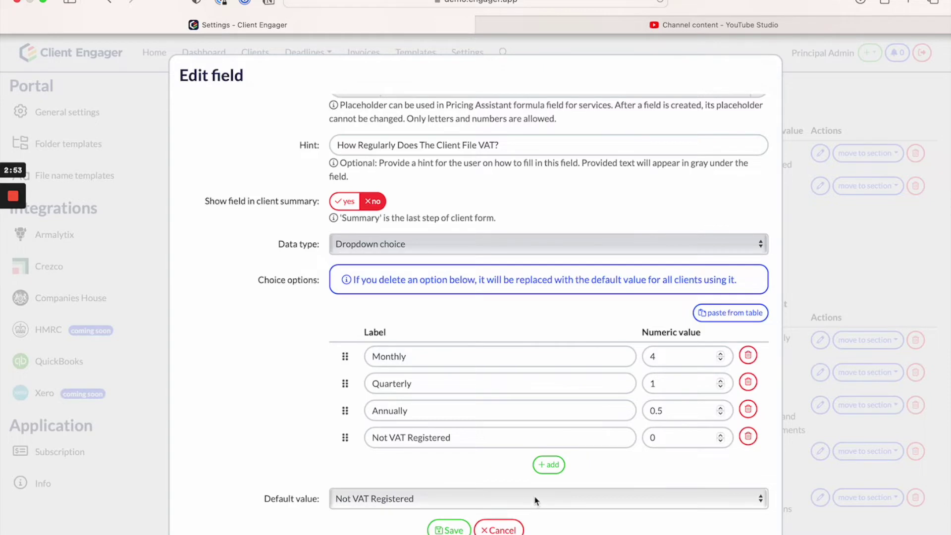
left_click(494, 529)
scroll(106, 219, "up", 10)
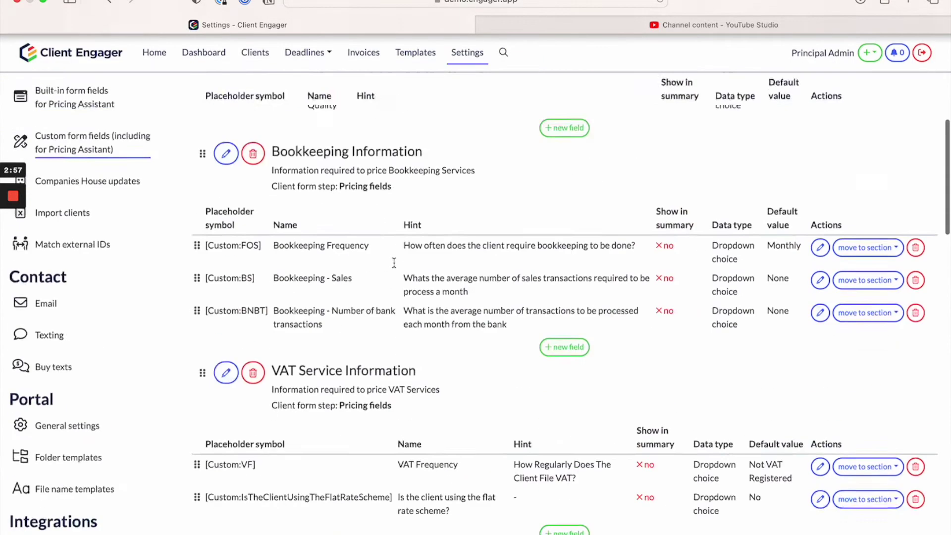
scroll(106, 224, "up", 3)
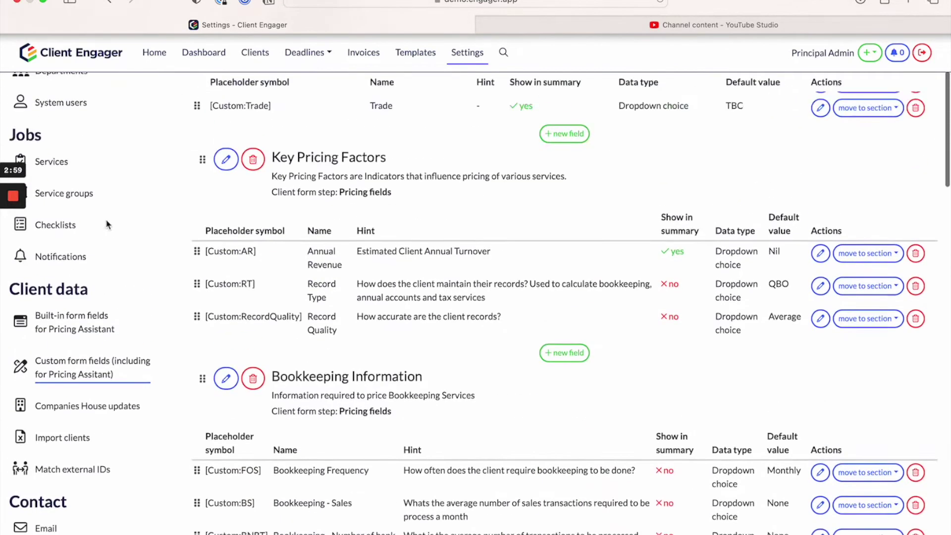
left_click(51, 160)
Edit Limited Company Accounts and bring up its Pricing Assistant formula's placeholder list.
left_click(921, 249)
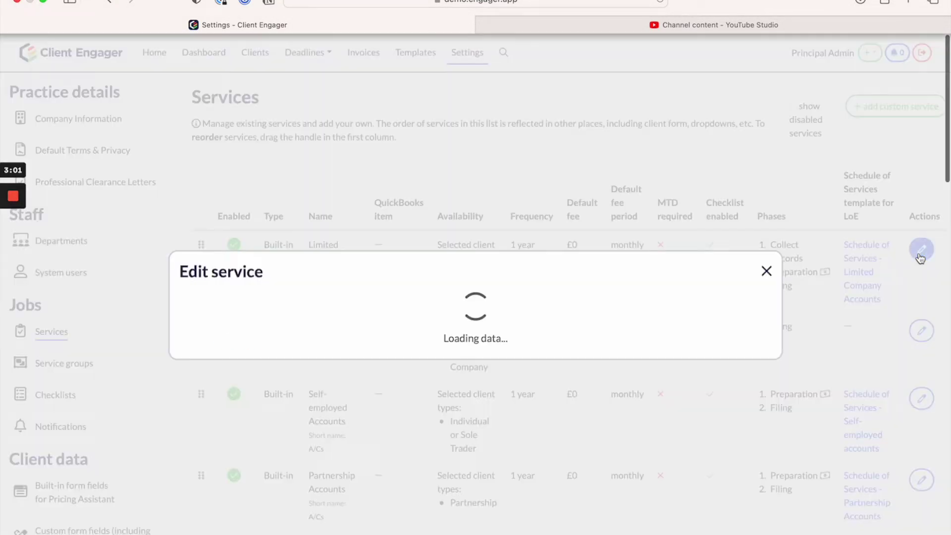
scroll(558, 408, "down", 3)
scroll(558, 407, "down", 2)
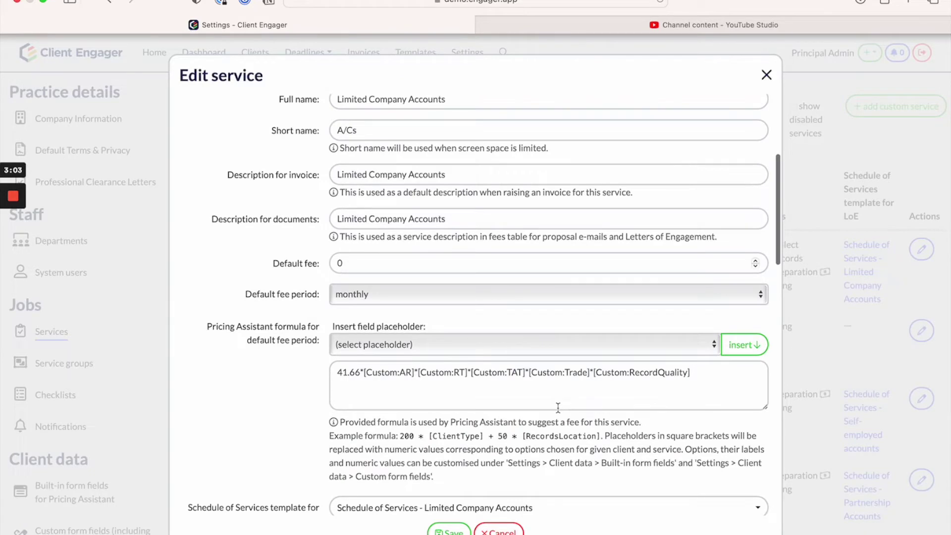
scroll(558, 408, "down", 2)
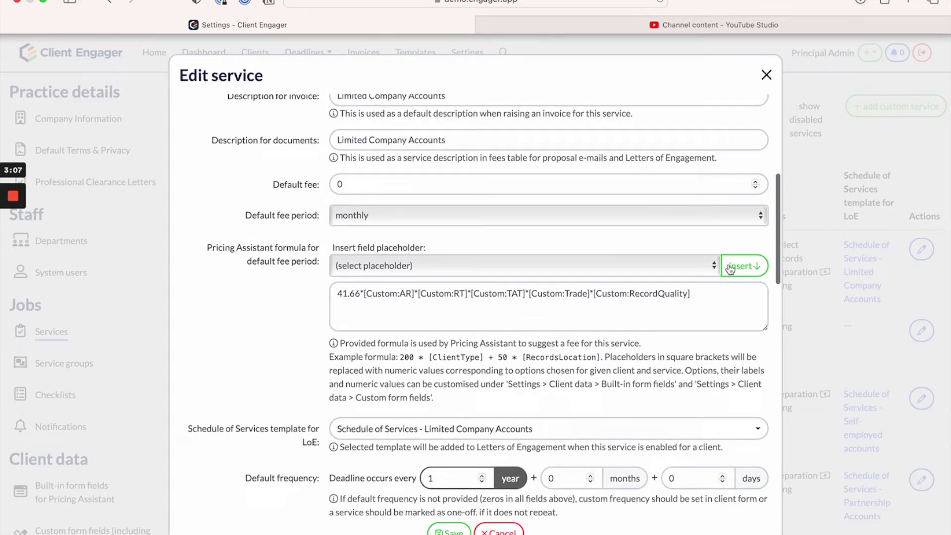
left_click(718, 290)
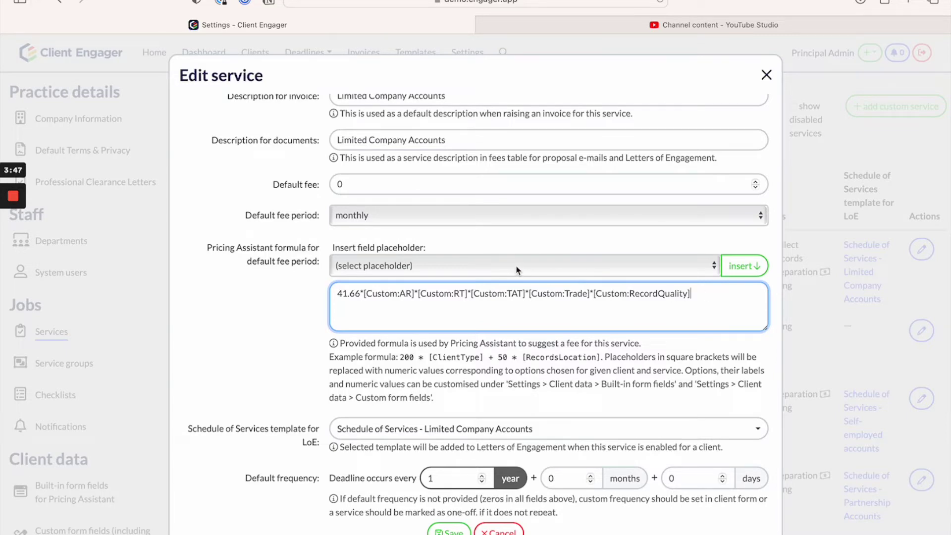
left_click(682, 265)
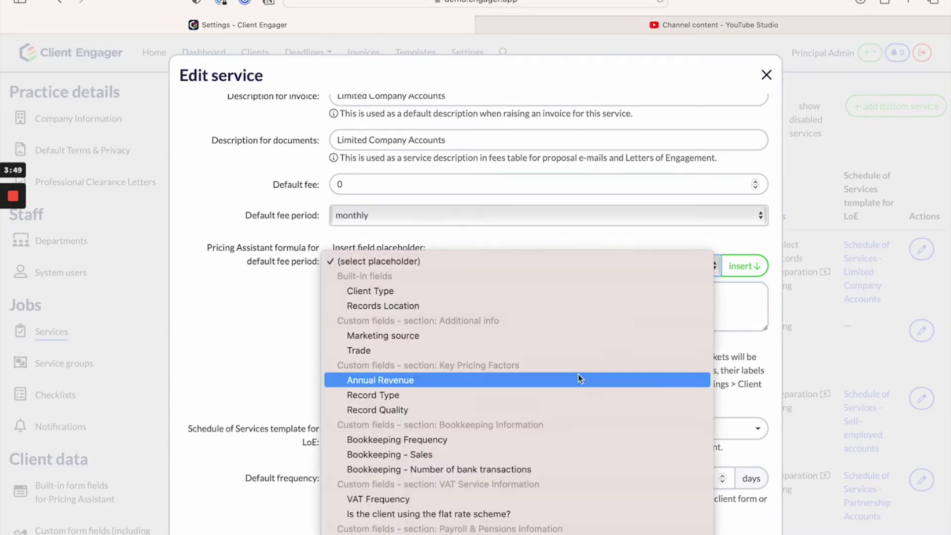
Browse the placeholders, then delete every factor after [Custom:AR], leaving 41.66*[Custom:AR].
scroll(578, 377, "down", 6)
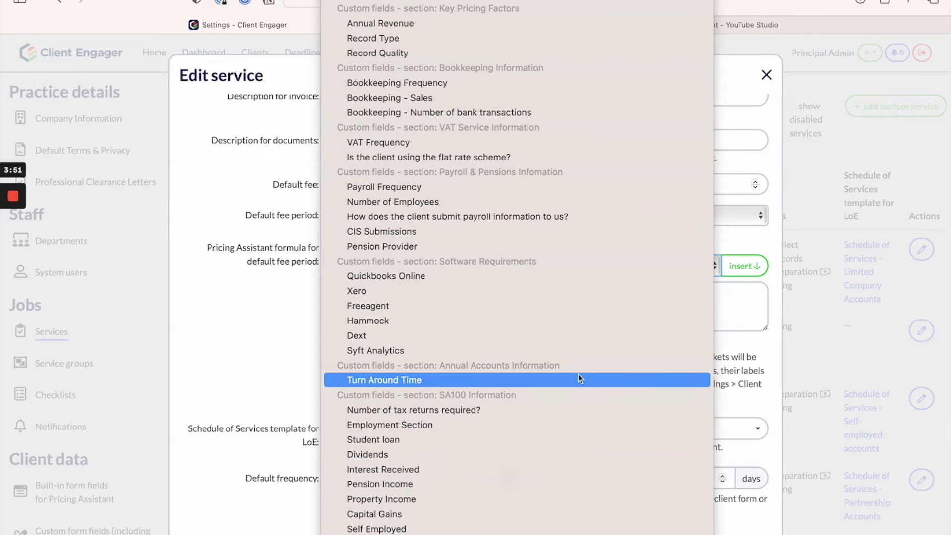
scroll(578, 373, "down", 3)
scroll(578, 374, "up", 5)
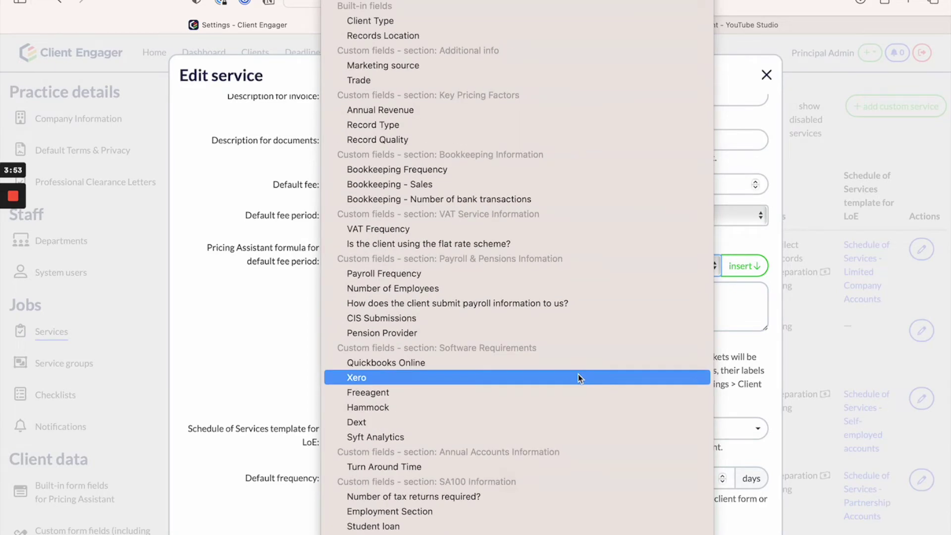
left_click(750, 311)
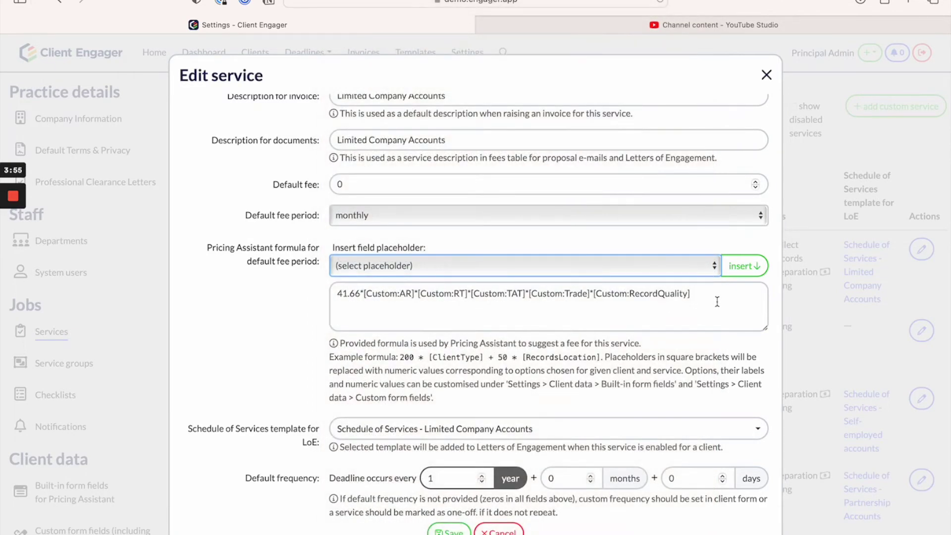
left_click(715, 292)
left_click(372, 288, "shift")
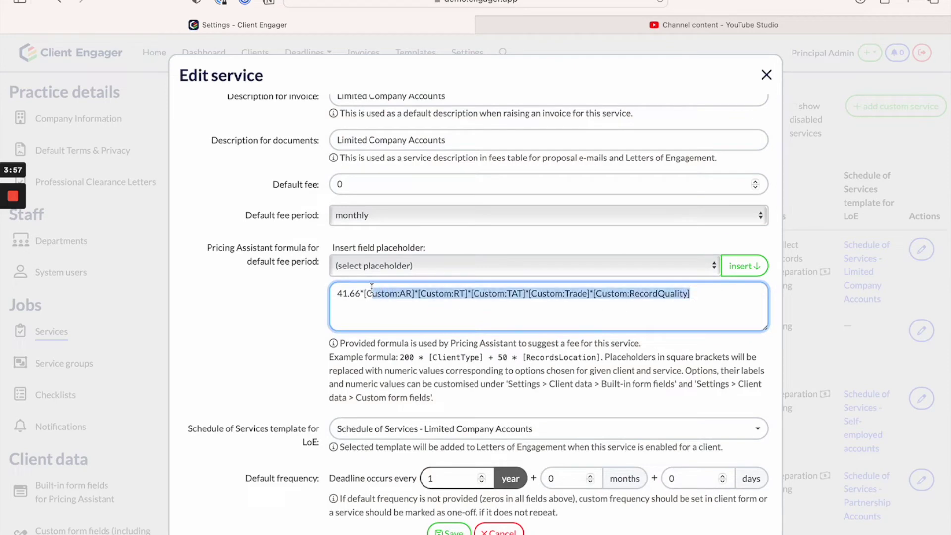
left_click(416, 292, "shift")
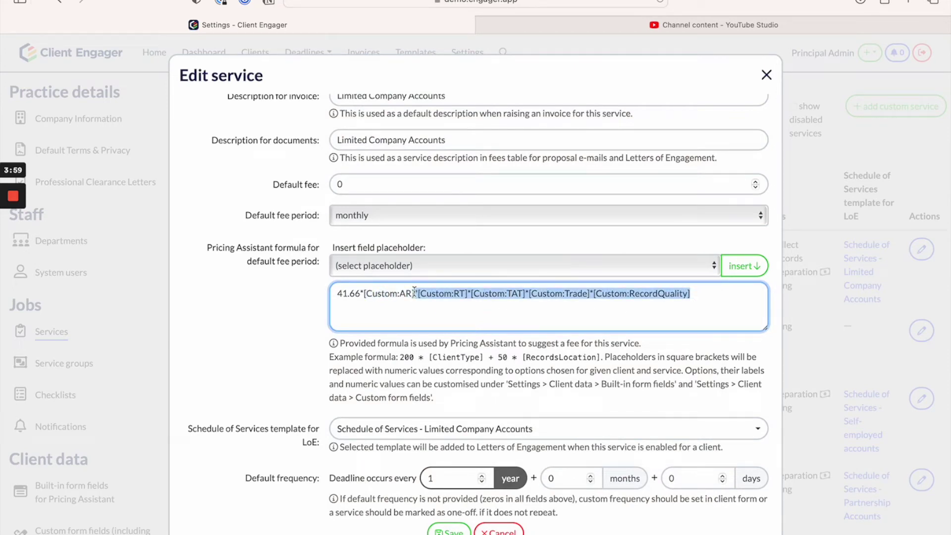
key("BackSpace")
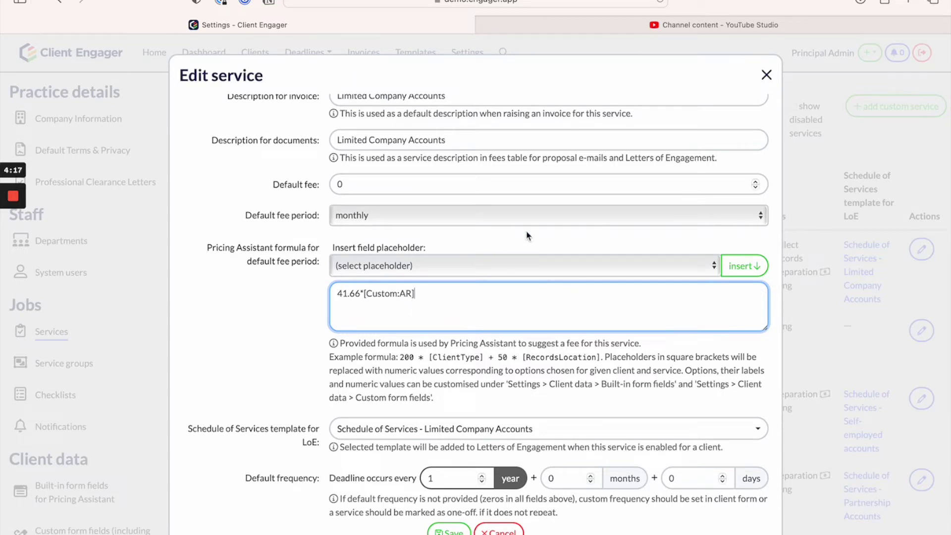
left_click(766, 75)
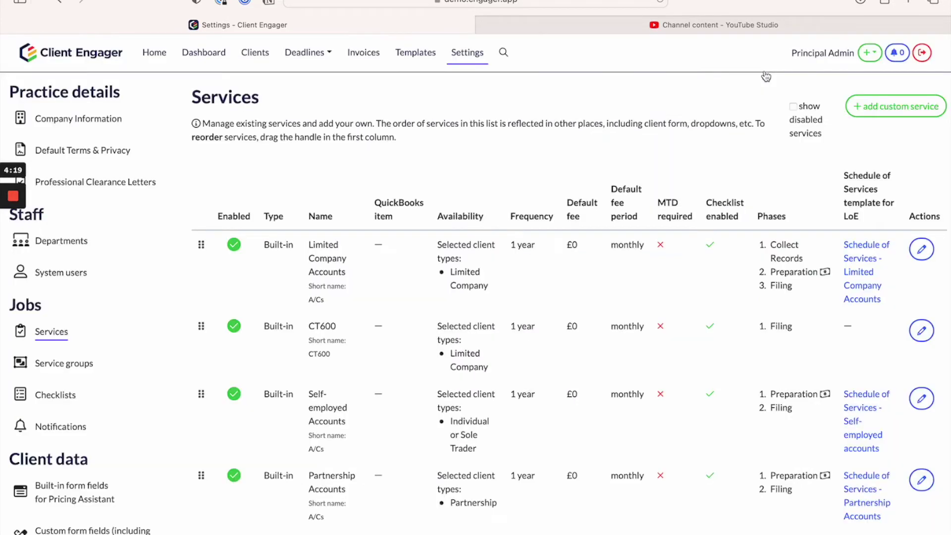
scroll(74, 426, "down", 2)
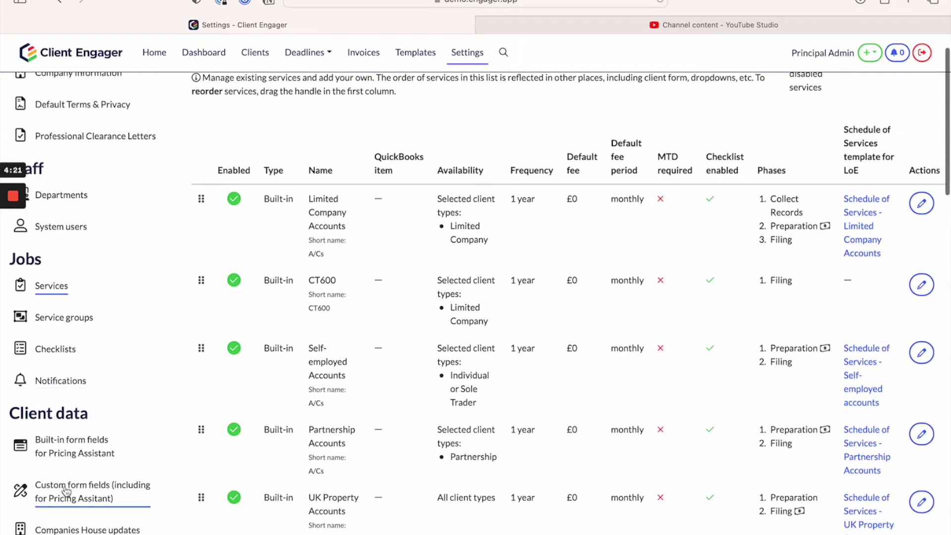
left_click(62, 487)
scroll(475, 436, "down", 1)
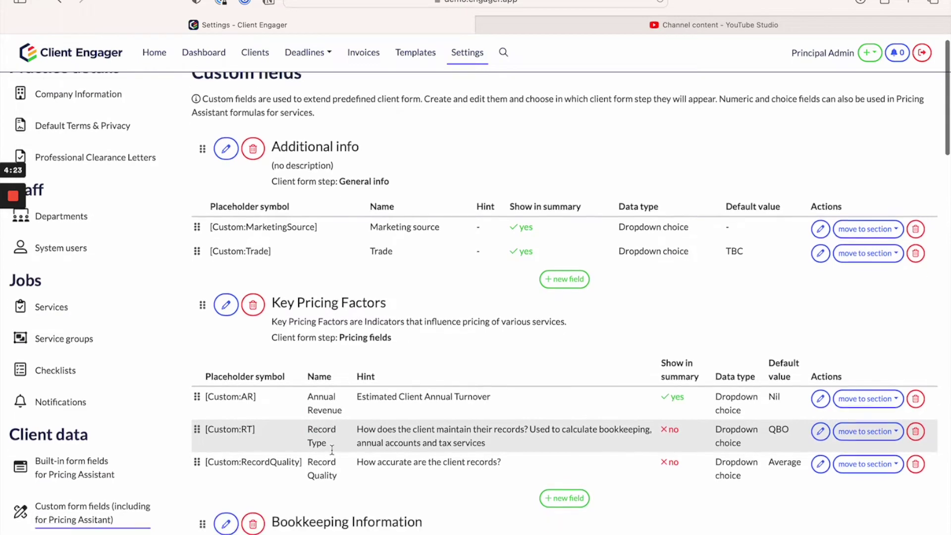
left_click(820, 396)
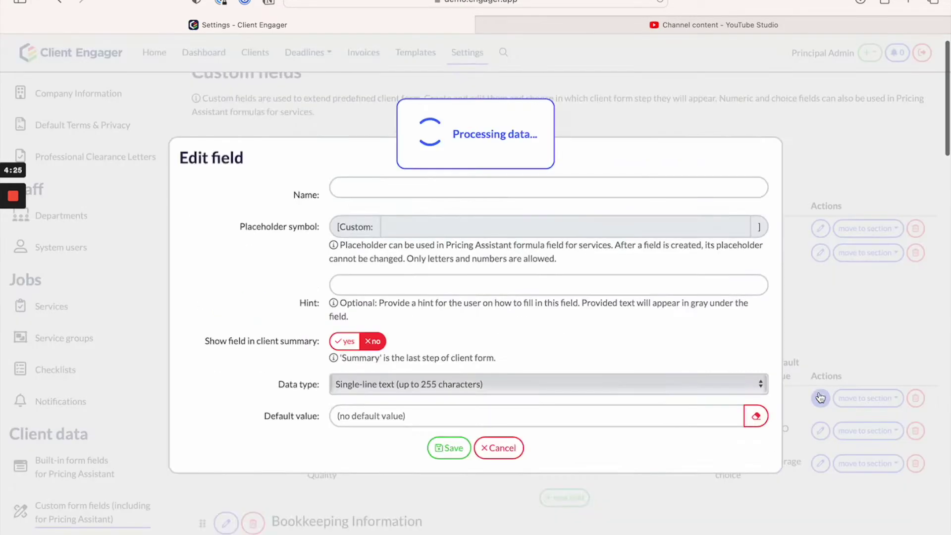
scroll(598, 368, "down", 4)
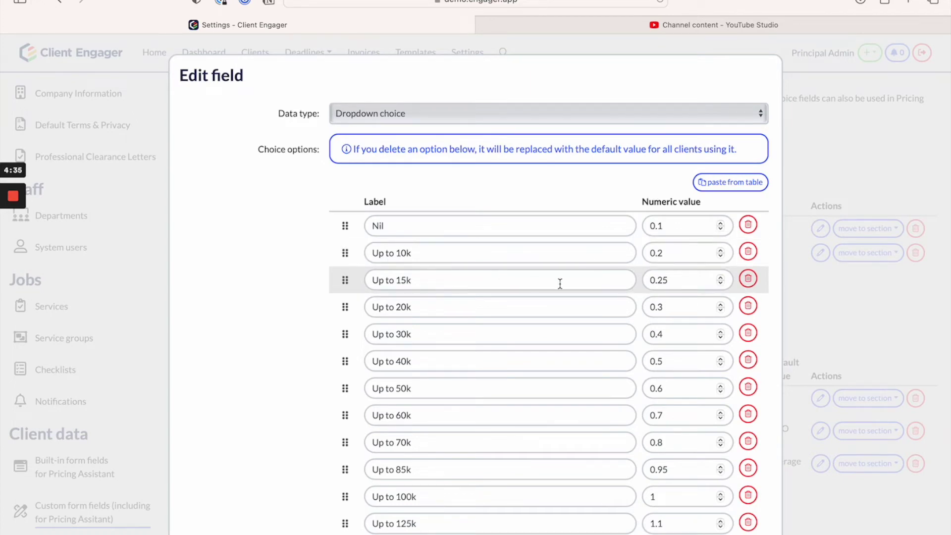
scroll(486, 272, "down", 1)
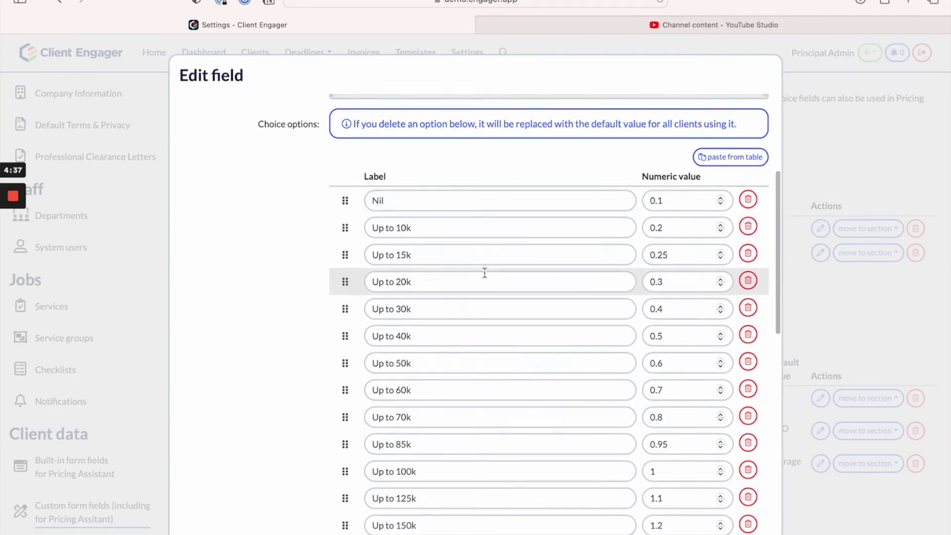
scroll(485, 272, "down", 1)
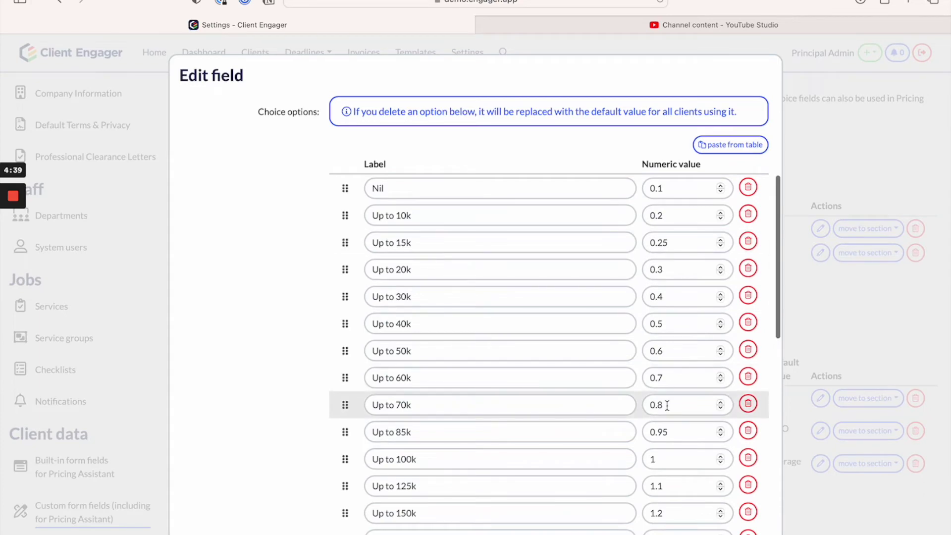
scroll(665, 403, "down", 5)
scroll(667, 406, "down", 6)
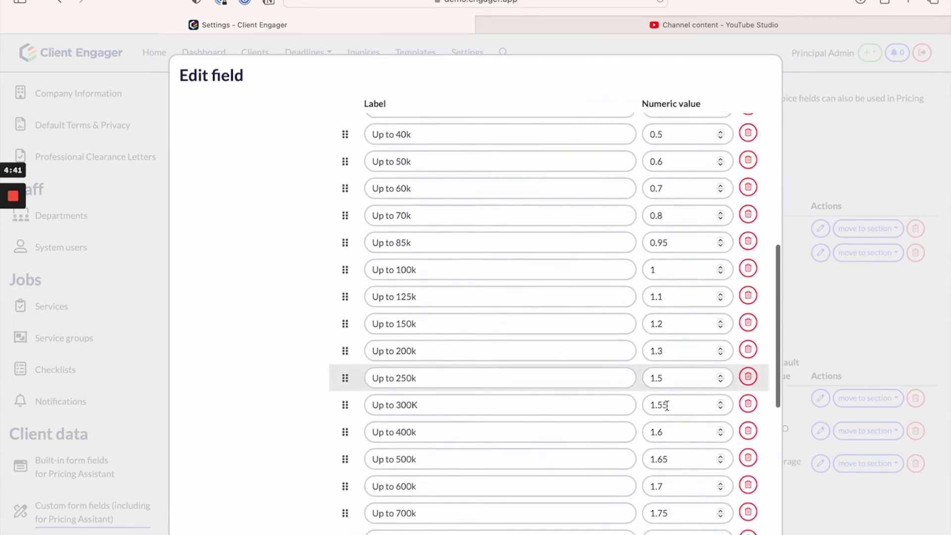
scroll(667, 405, "up", 7)
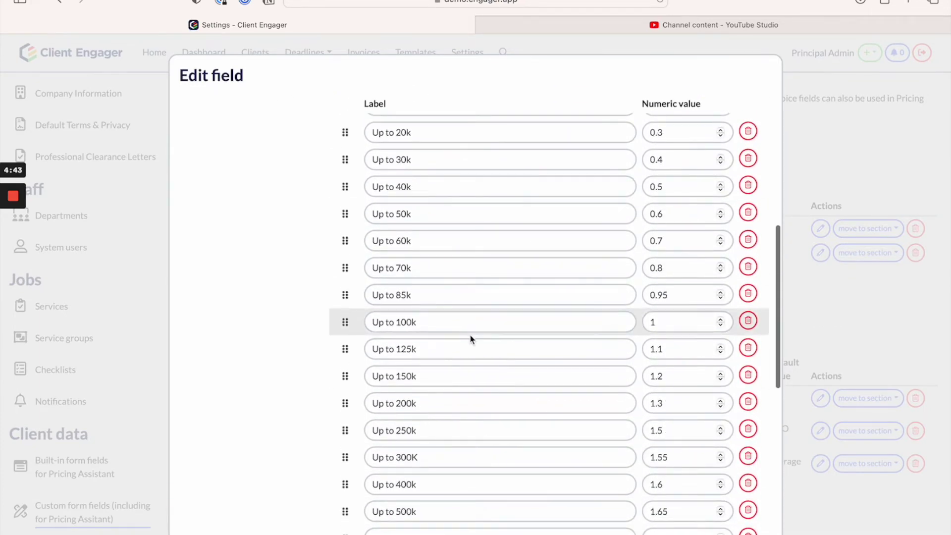
scroll(471, 340, "up", 10)
scroll(397, 329, "down", 3)
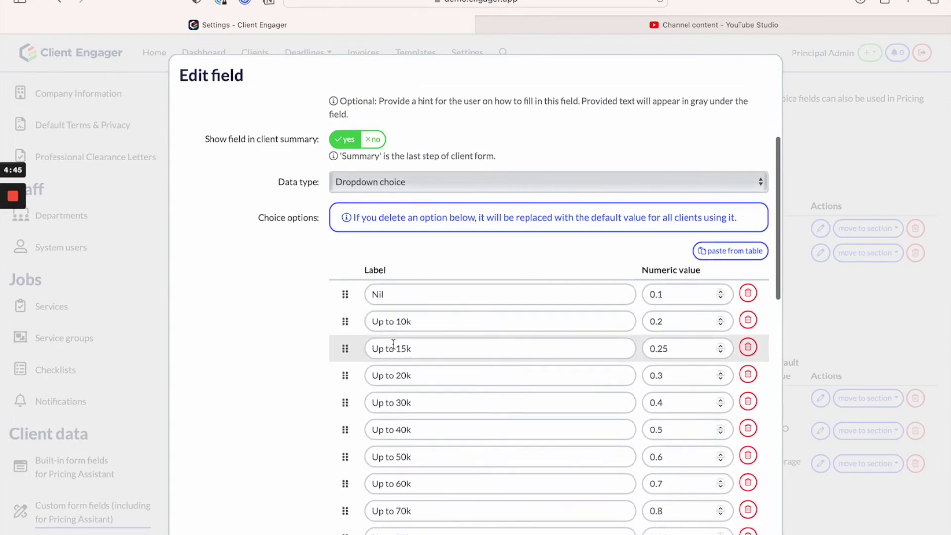
scroll(395, 400, "down", 3)
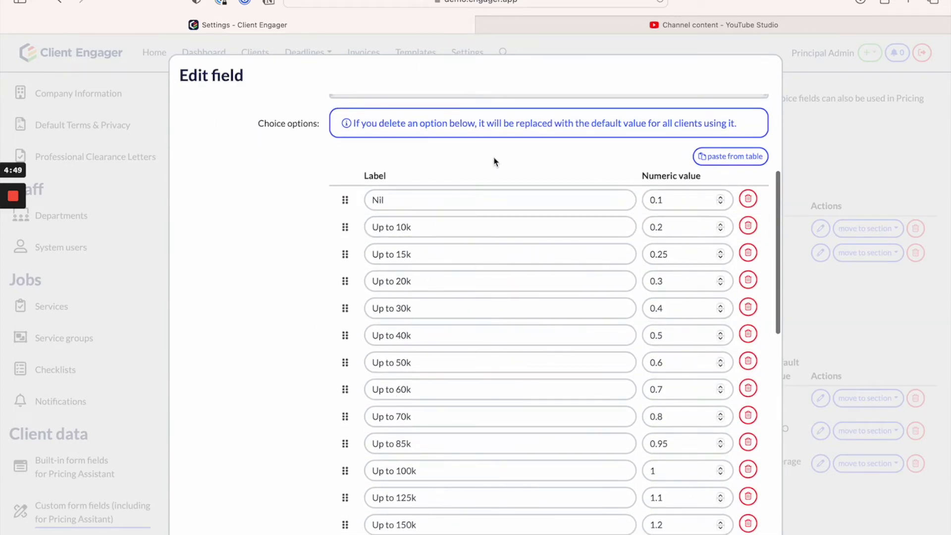
scroll(537, 266, "down", 1)
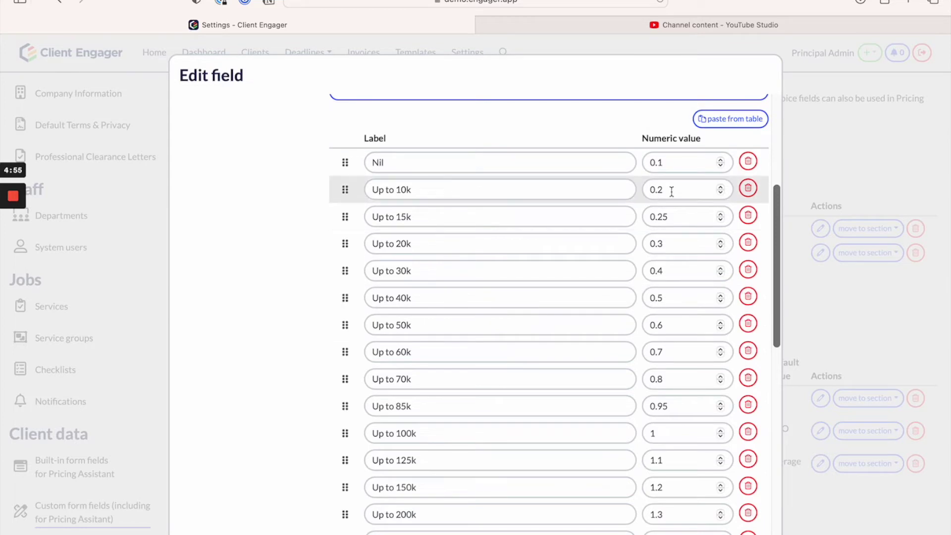
scroll(671, 192, "down", 10)
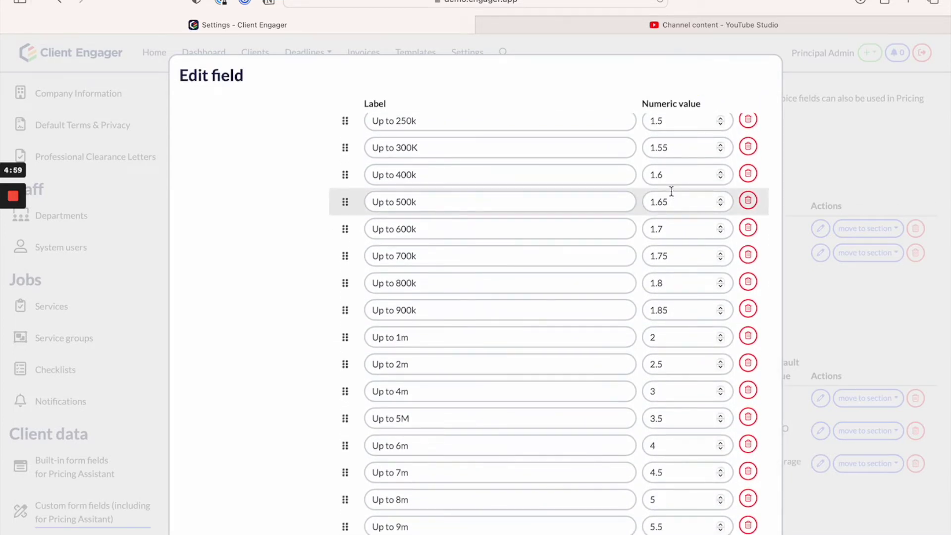
scroll(671, 192, "up", 15)
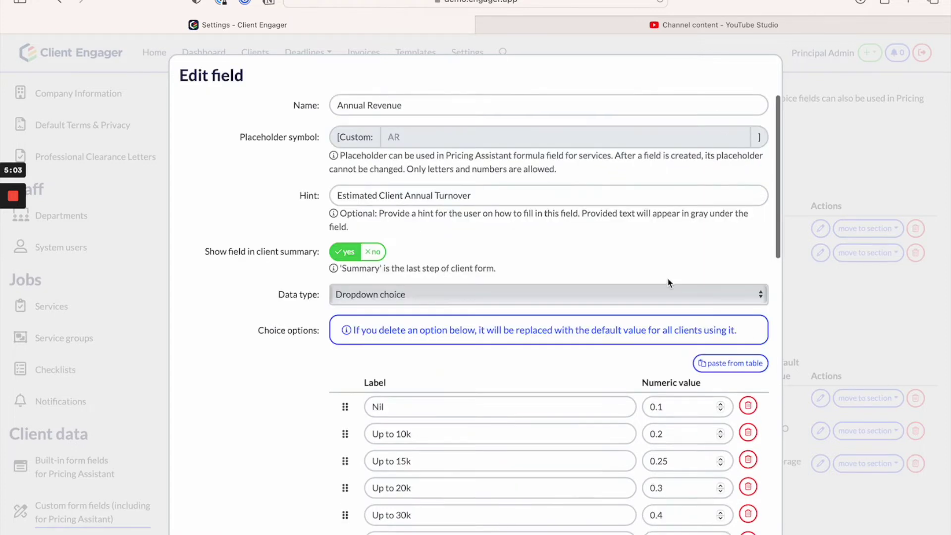
Scroll through the Custom fields page listings.
scroll(668, 282, "down", 6)
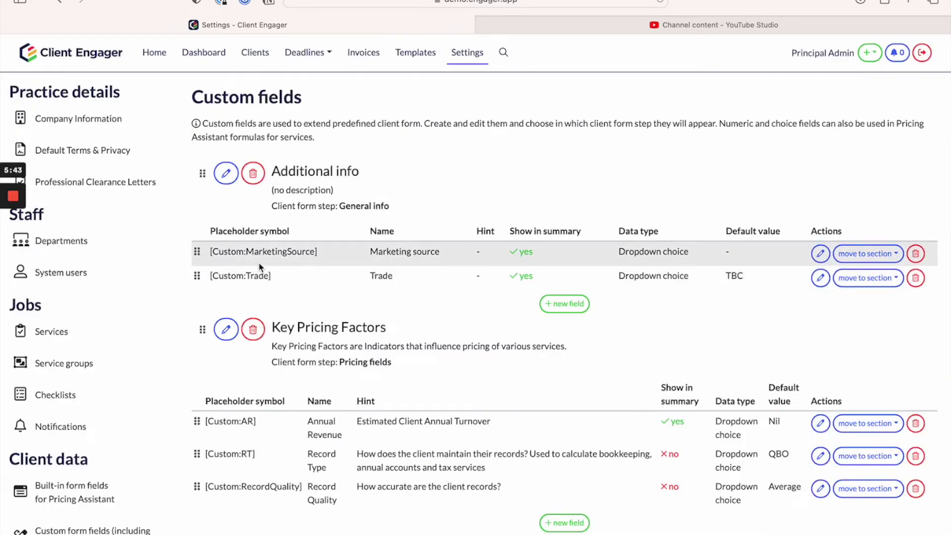
scroll(259, 268, "down", 2)
scroll(317, 238, "down", 1)
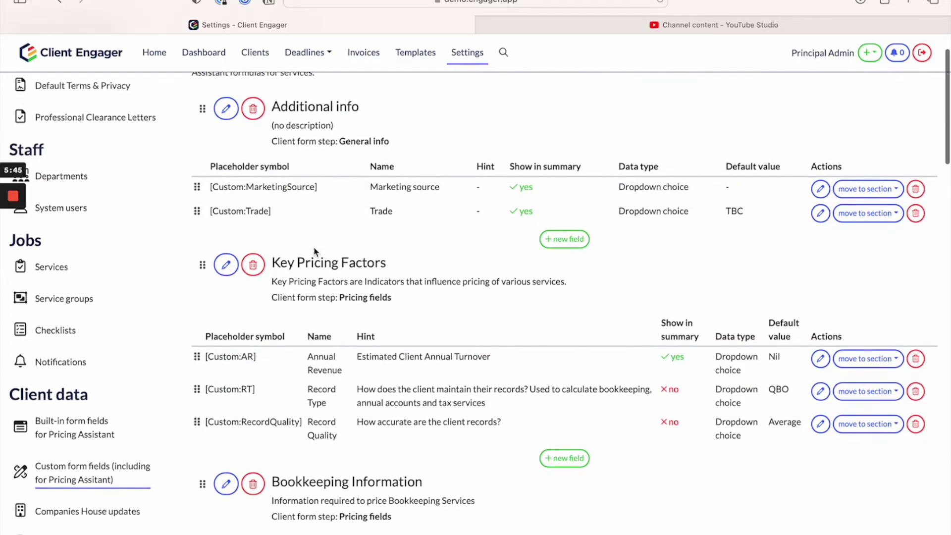
scroll(314, 251, "down", 2)
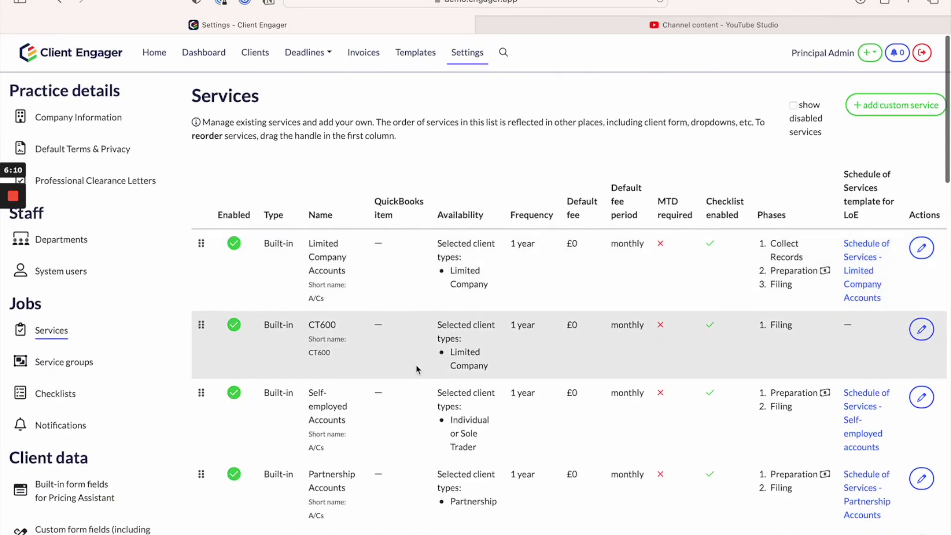
scroll(416, 366, "down", 2)
scroll(471, 276, "up", 2)
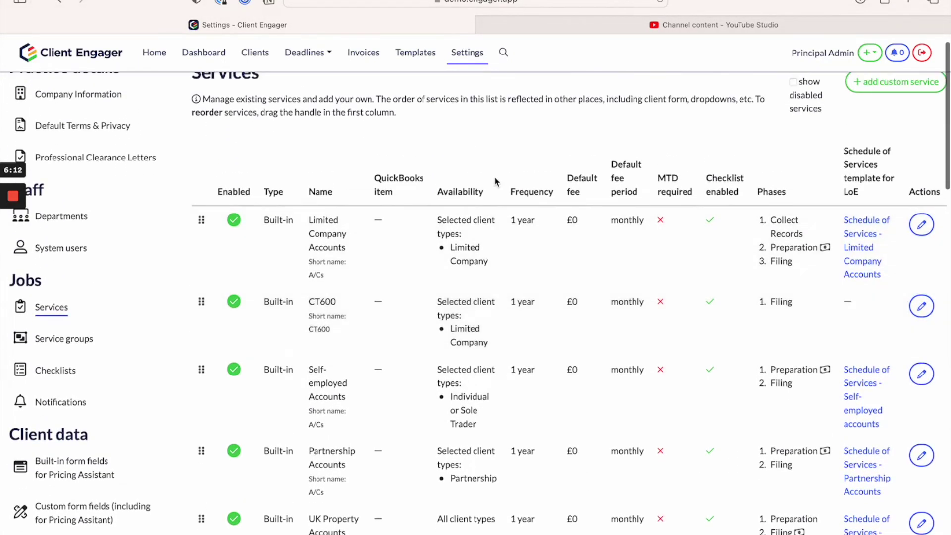
scroll(469, 221, "down", 1)
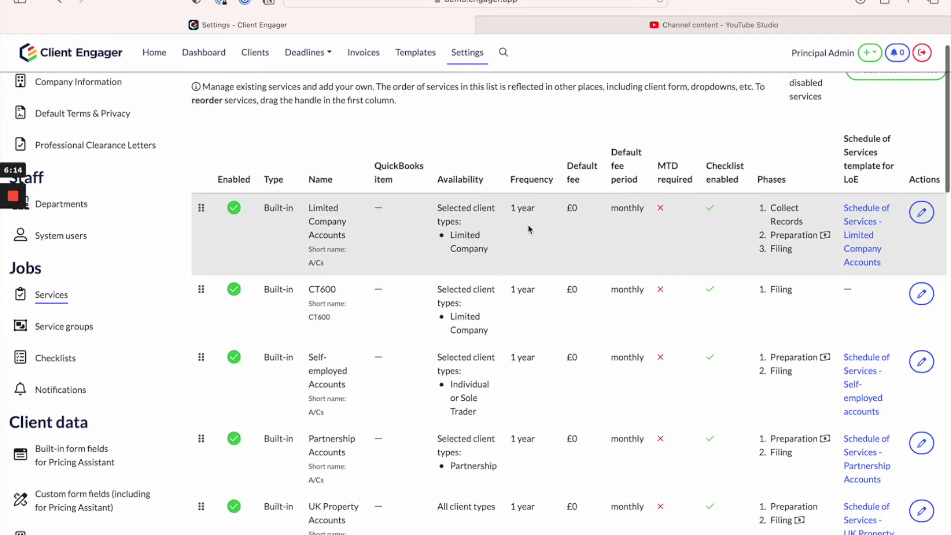
Edit Limited Company Accounts and delete its formula after [Custom:AR].
left_click(921, 212)
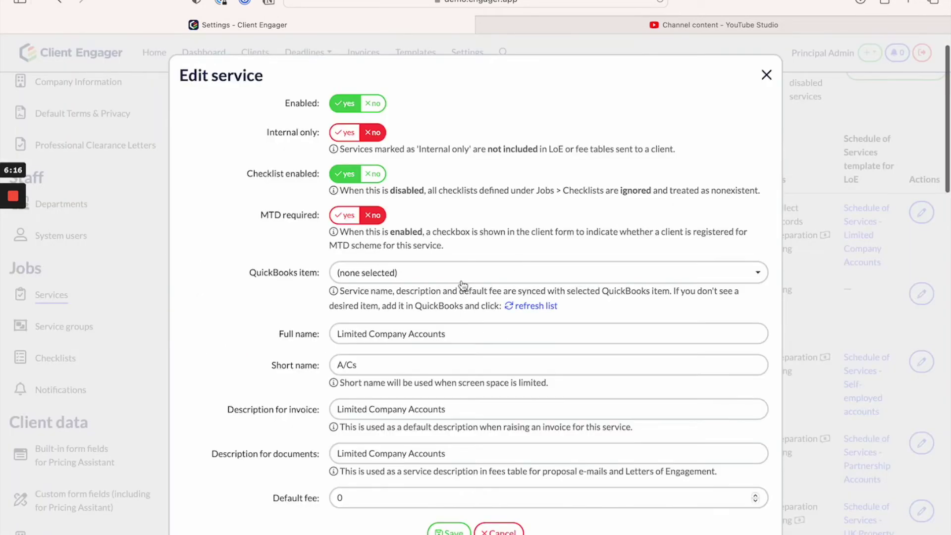
scroll(461, 321, "down", 2)
scroll(462, 321, "down", 5)
left_click(404, 366)
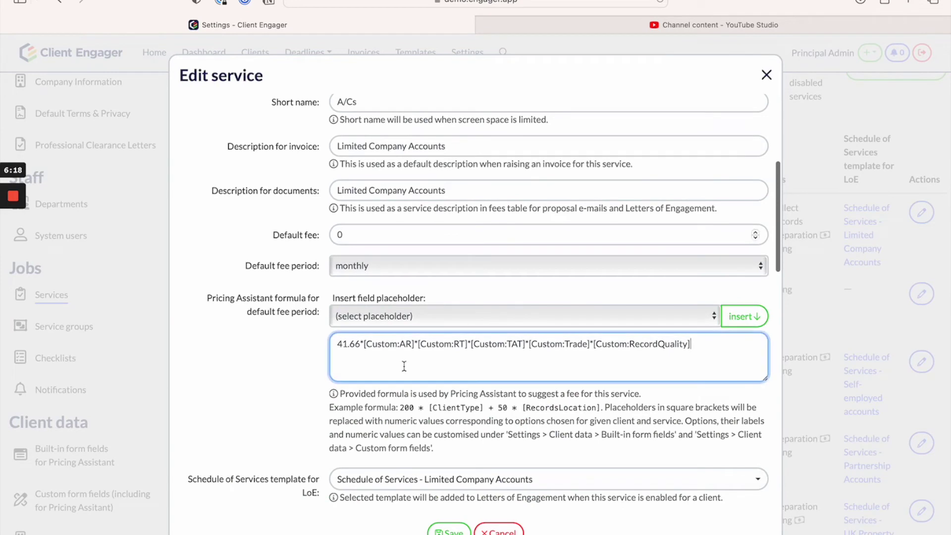
triple_click(654, 345)
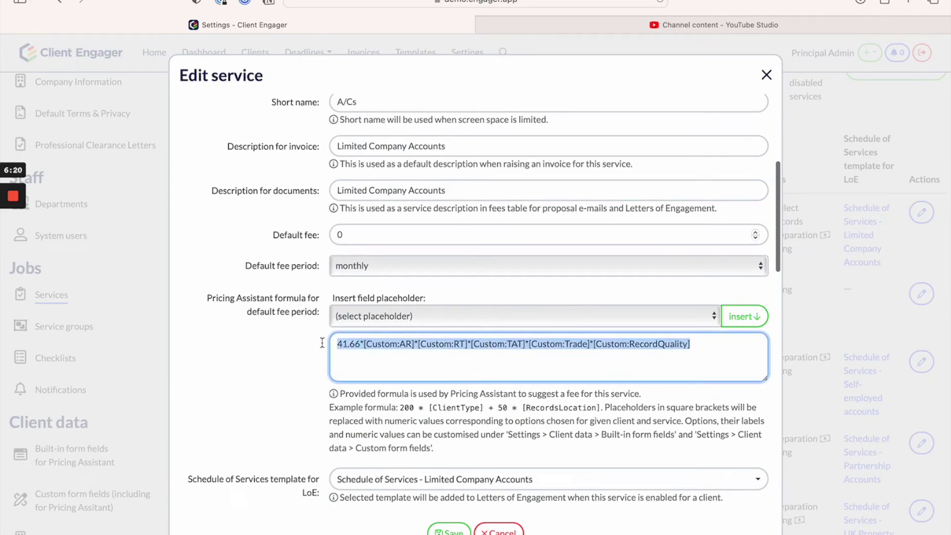
left_click_drag(699, 346, 419, 345)
key("BackSpace")
Insert the Bookkeeping Frequency placeholder, append '/ +', and close the service editor.
left_click(673, 321)
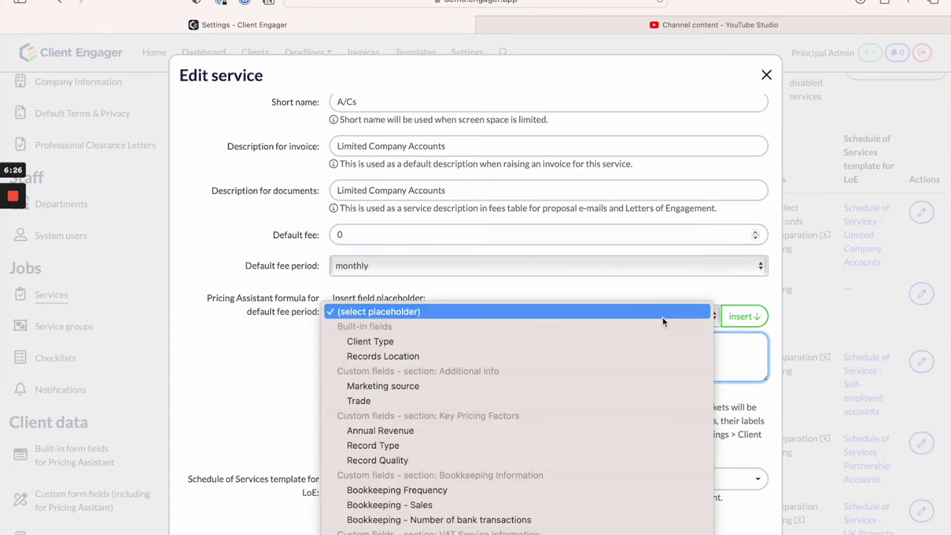
scroll(489, 455, "down", 3)
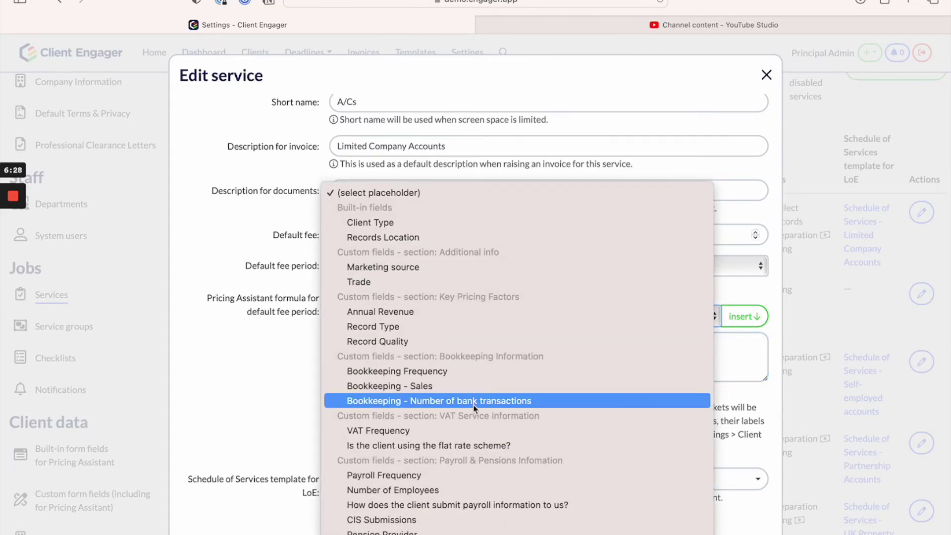
left_click(492, 373)
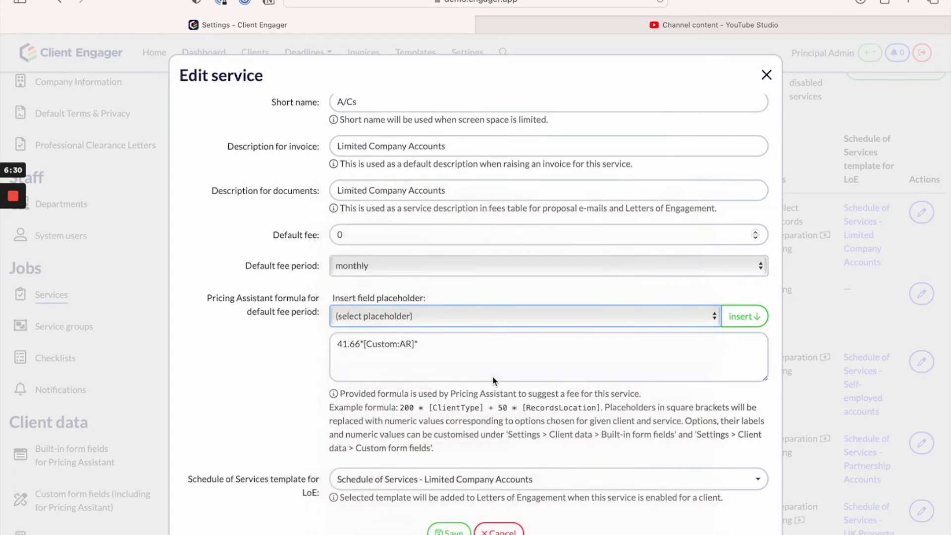
left_click(744, 316)
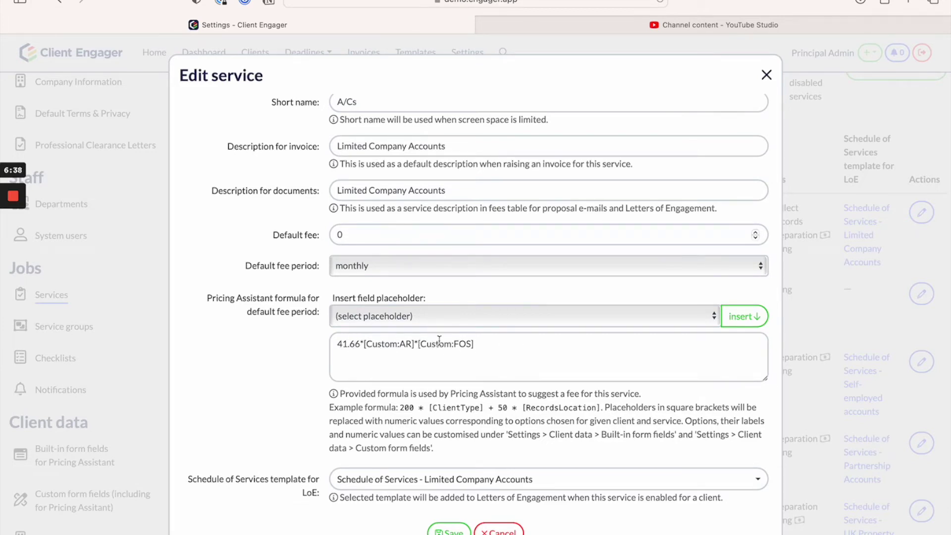
left_click(481, 340)
type("/")
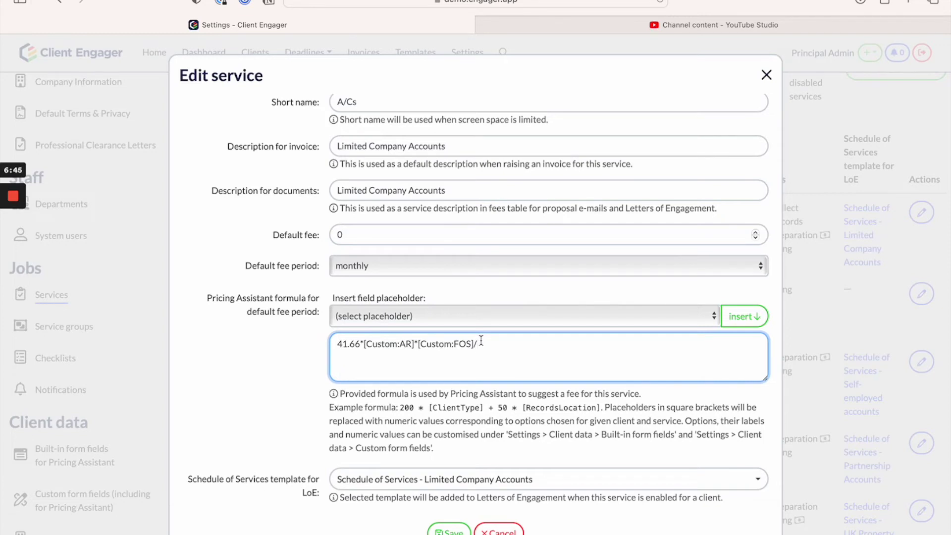
type(" +-")
left_click(498, 531)
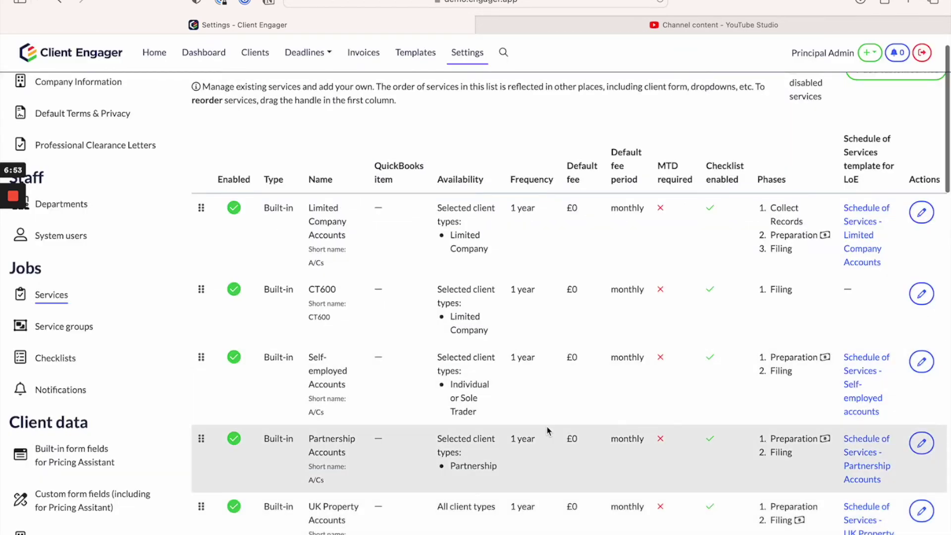
scroll(547, 436, "down", 12)
scroll(547, 431, "down", 12)
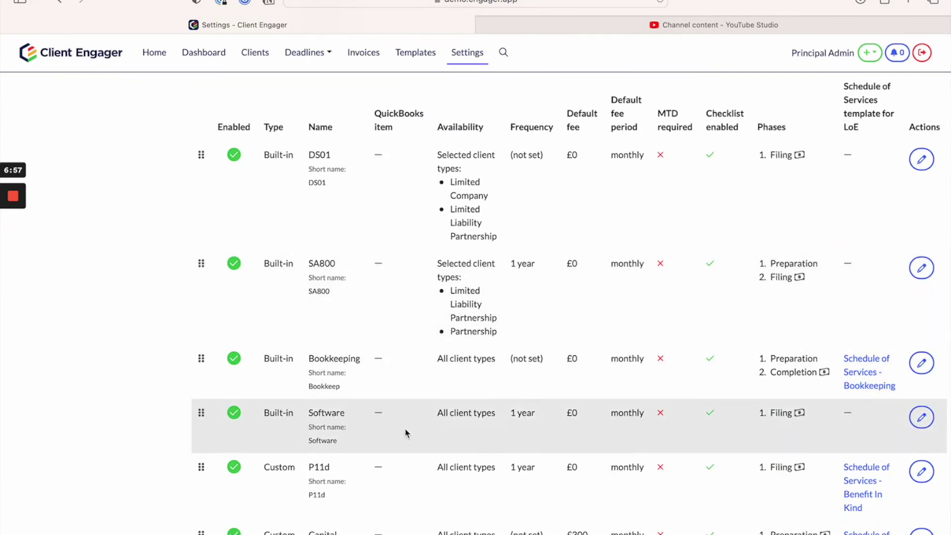
left_click(922, 364)
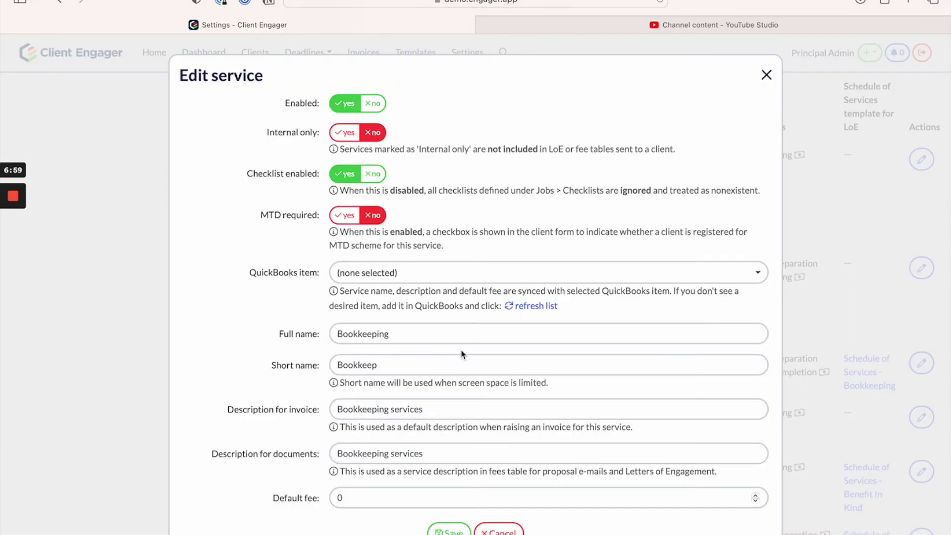
scroll(408, 398, "down", 5)
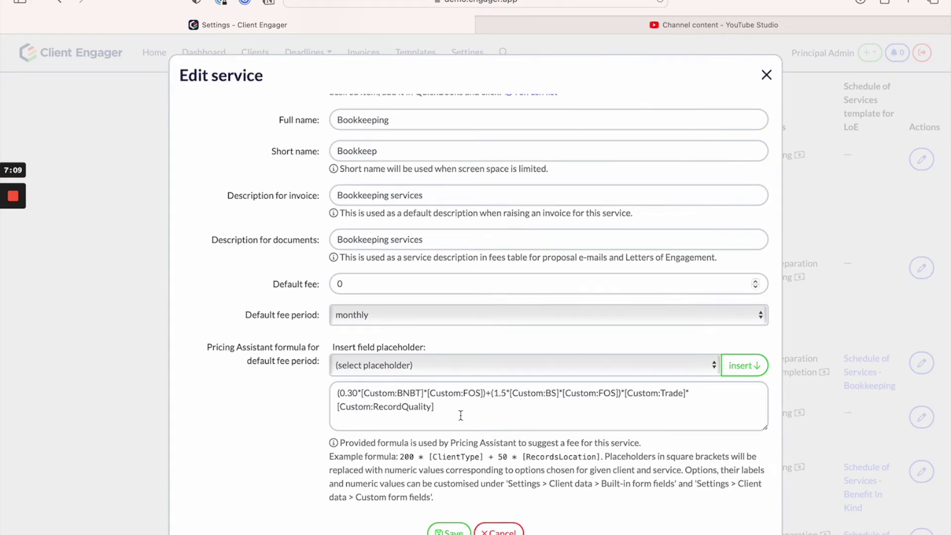
scroll(494, 426, "down", 1)
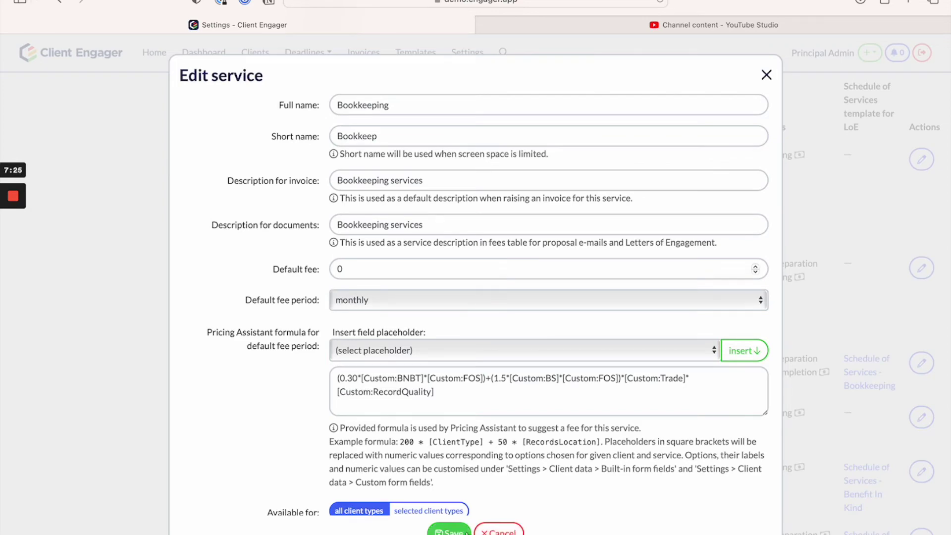
left_click(499, 531)
scroll(530, 340, "down", 3)
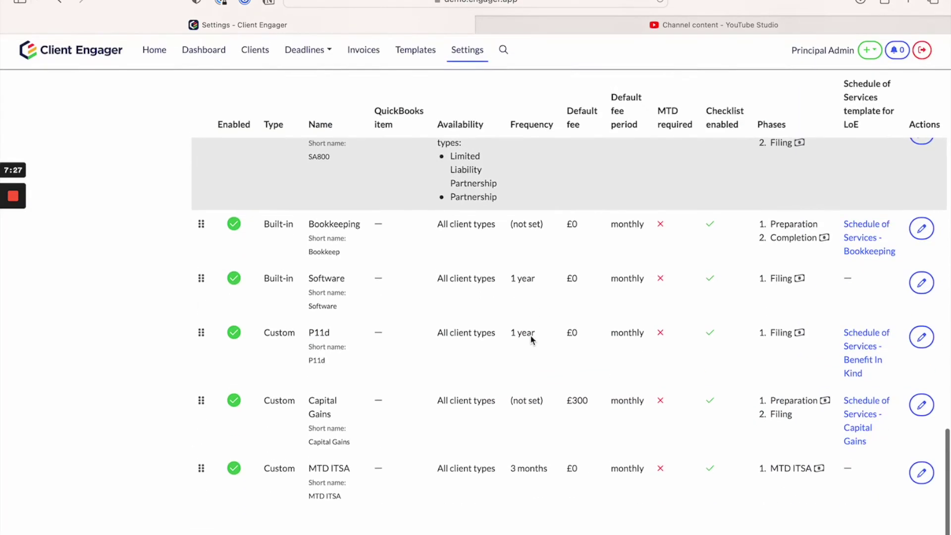
scroll(507, 362, "up", 5)
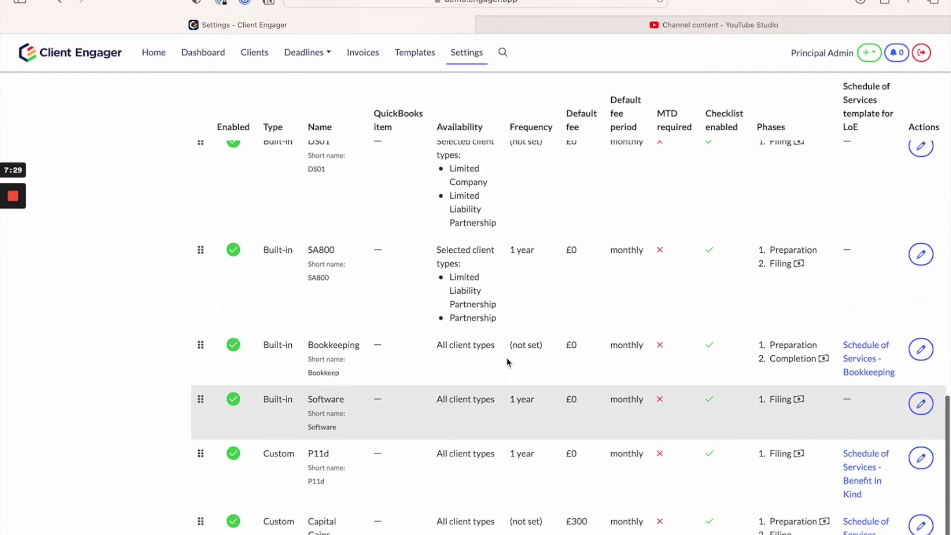
scroll(515, 328, "up", 10)
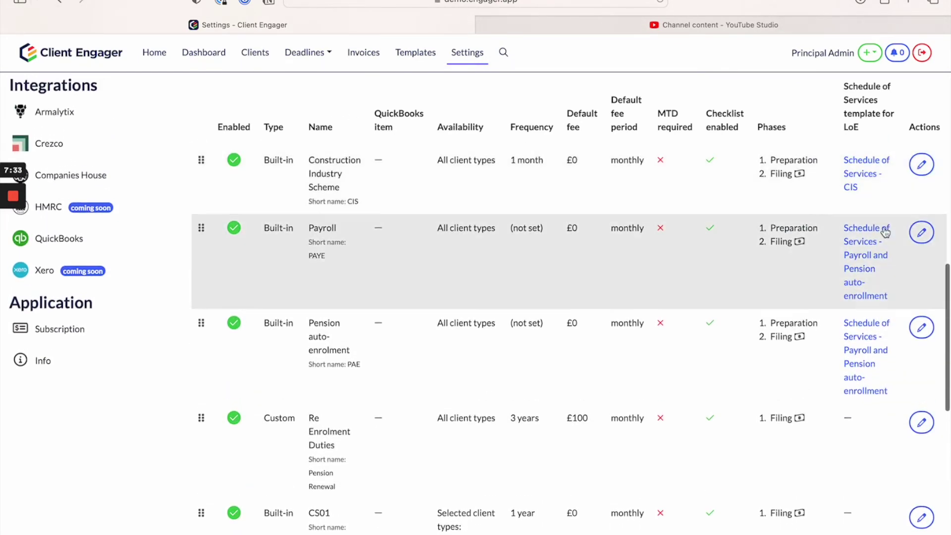
left_click(921, 229)
scroll(490, 349, "down", 10)
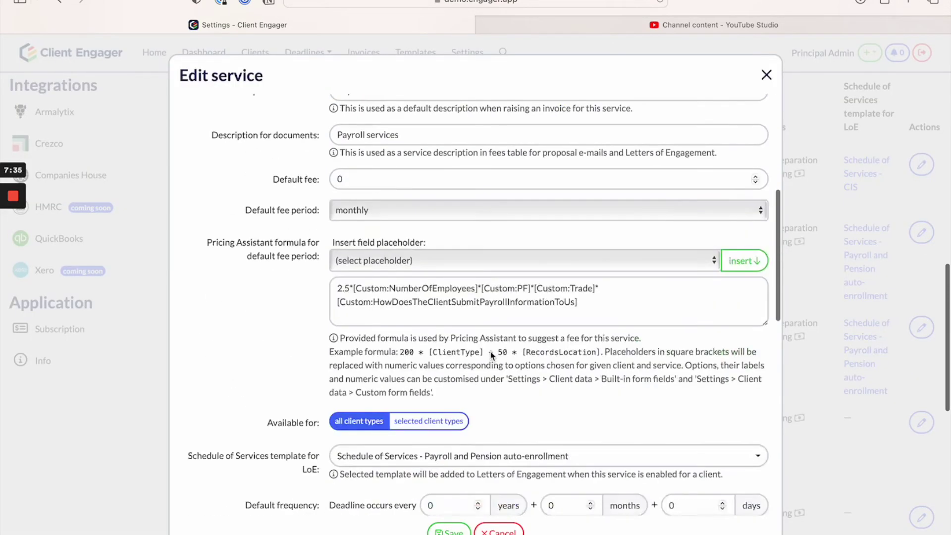
scroll(468, 354, "up", 1)
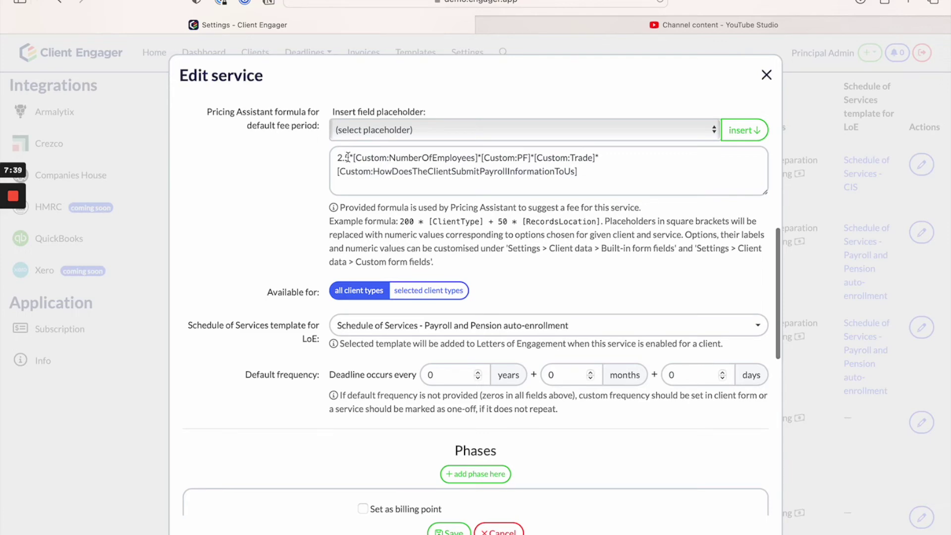
scroll(619, 188, "up", 3)
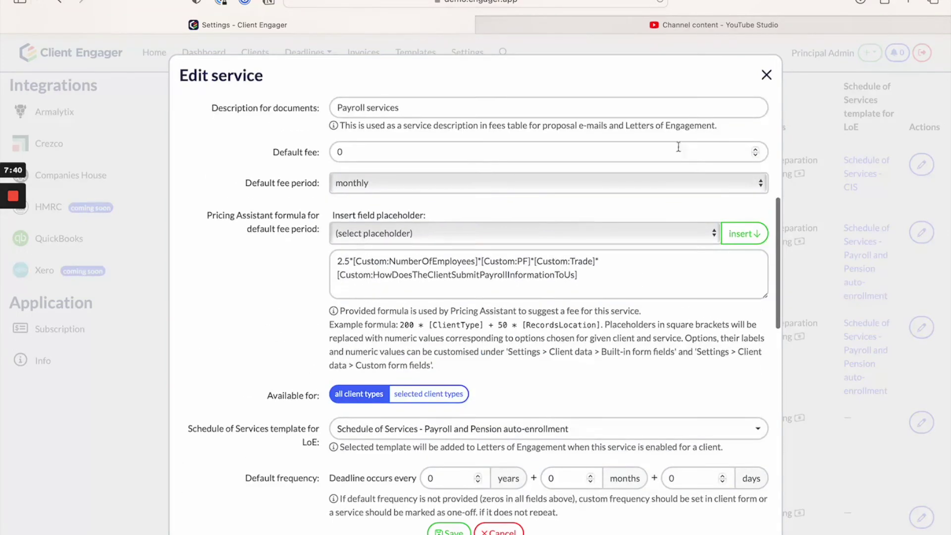
left_click(766, 73)
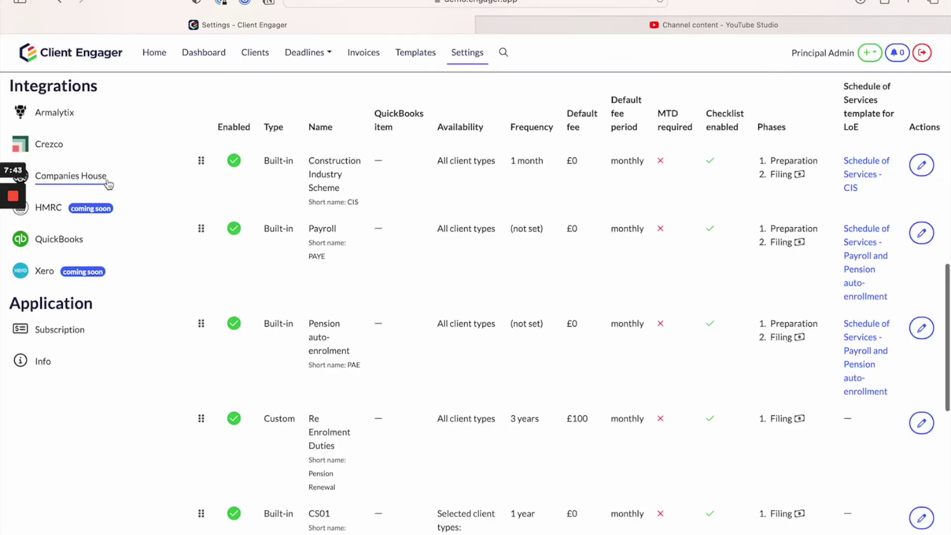
Review the Number of Employees choice options and numeric values, then close the dialog.
scroll(108, 184, "up", 7)
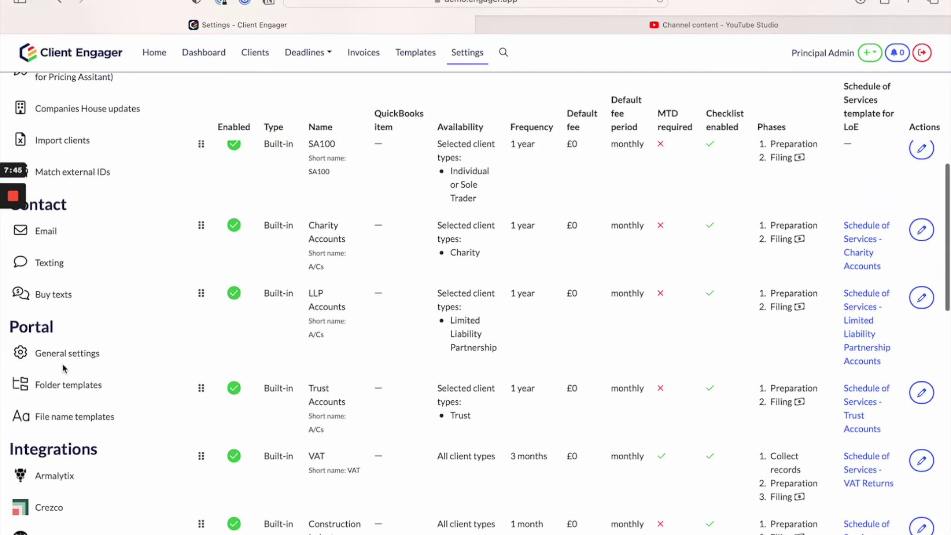
scroll(76, 313, "up", 1)
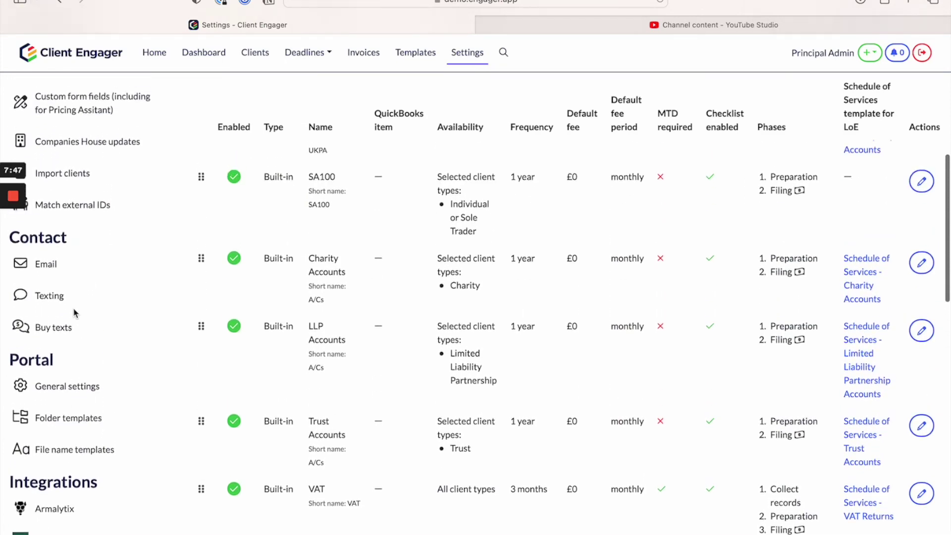
scroll(75, 313, "up", 4)
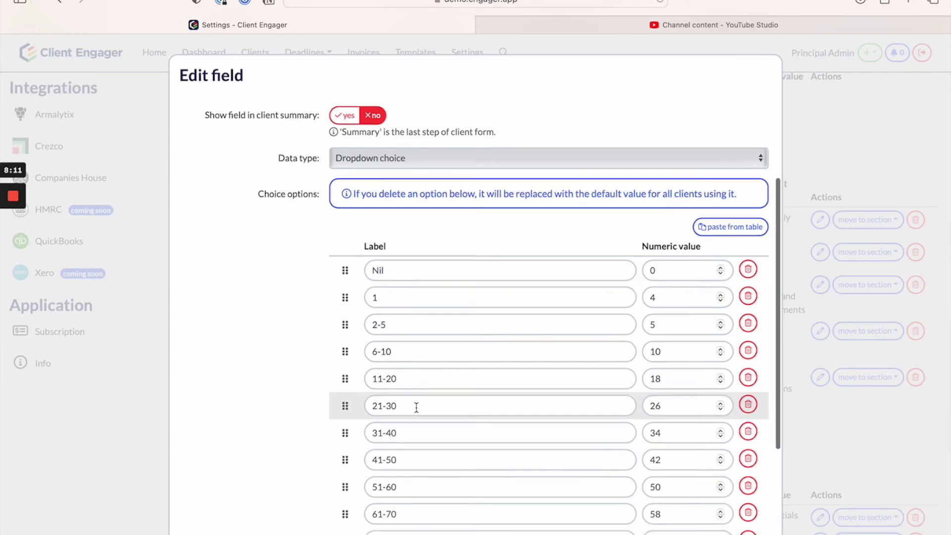
scroll(416, 407, "down", 3)
scroll(416, 407, "up", 2)
scroll(416, 407, "down", 1)
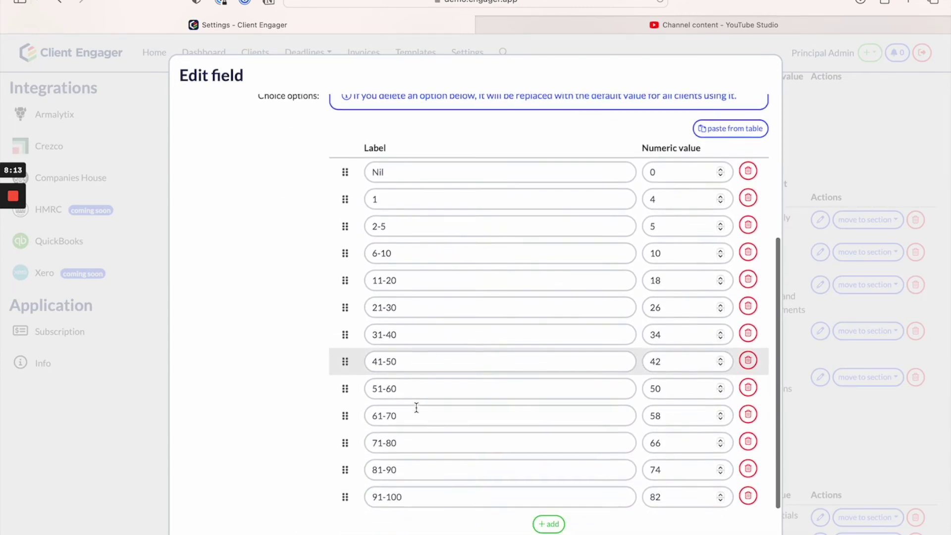
scroll(416, 407, "up", 3)
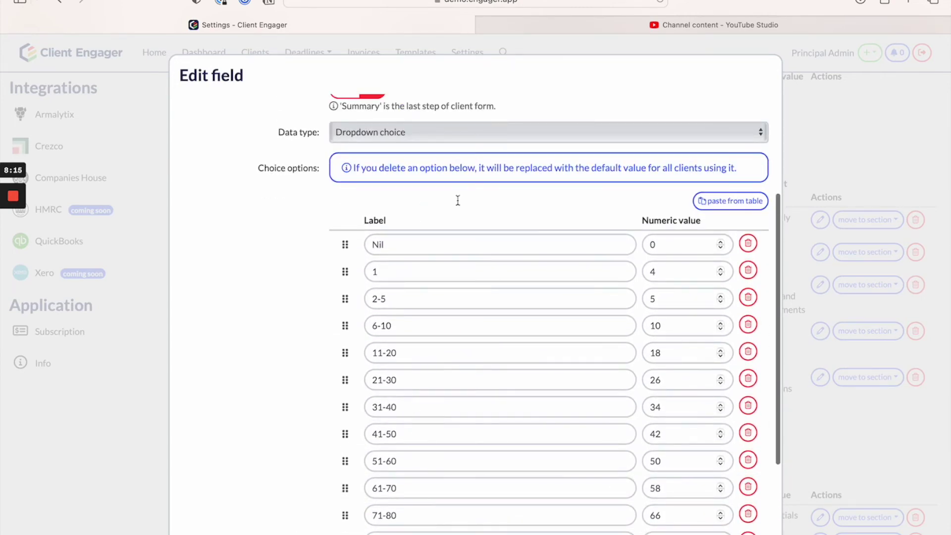
scroll(418, 345, "up", 1)
scroll(417, 346, "up", 1)
scroll(417, 345, "down", 5)
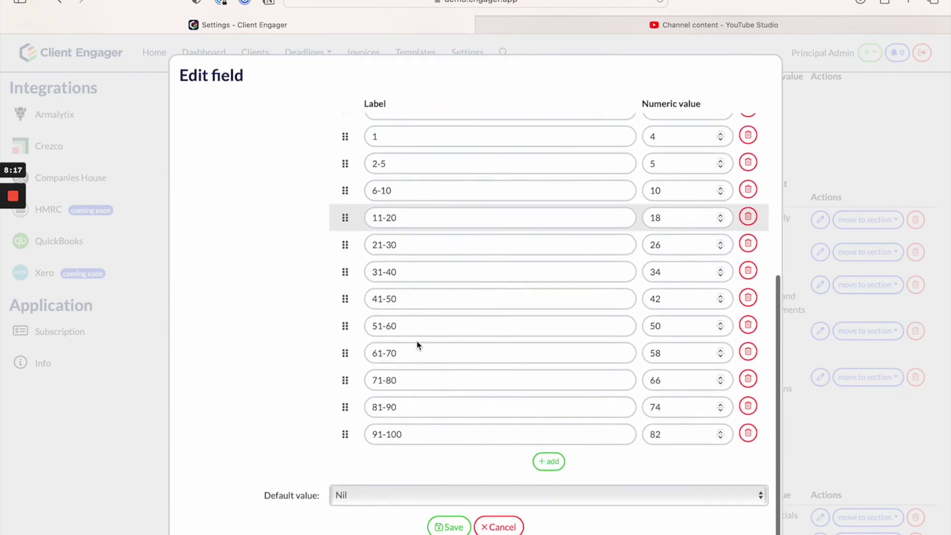
scroll(417, 345, "up", 1)
scroll(418, 343, "down", 1)
scroll(429, 321, "up", 6)
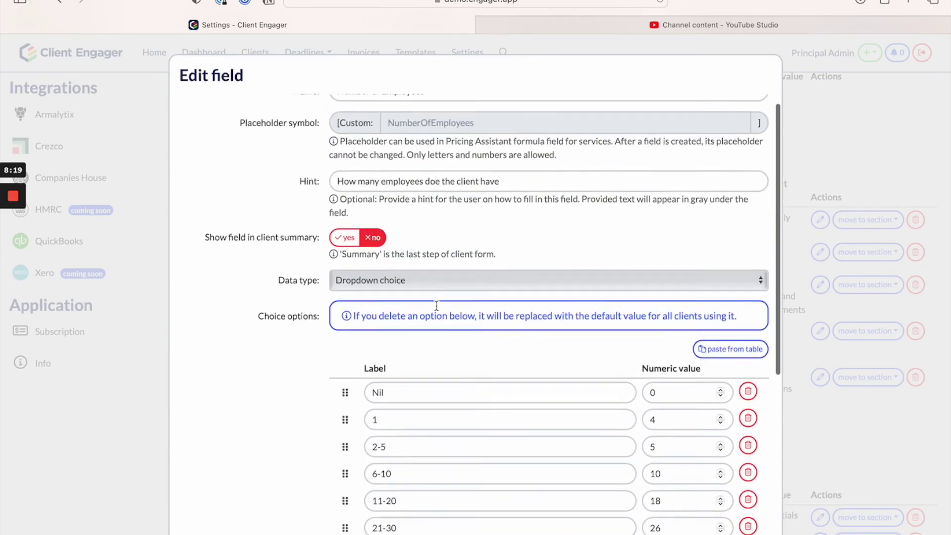
scroll(436, 306, "down", 8)
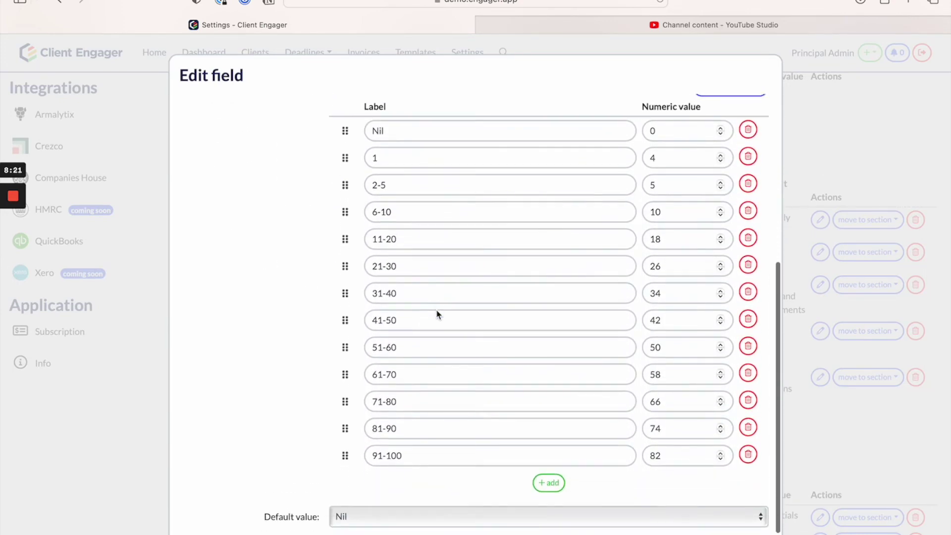
left_click(449, 529)
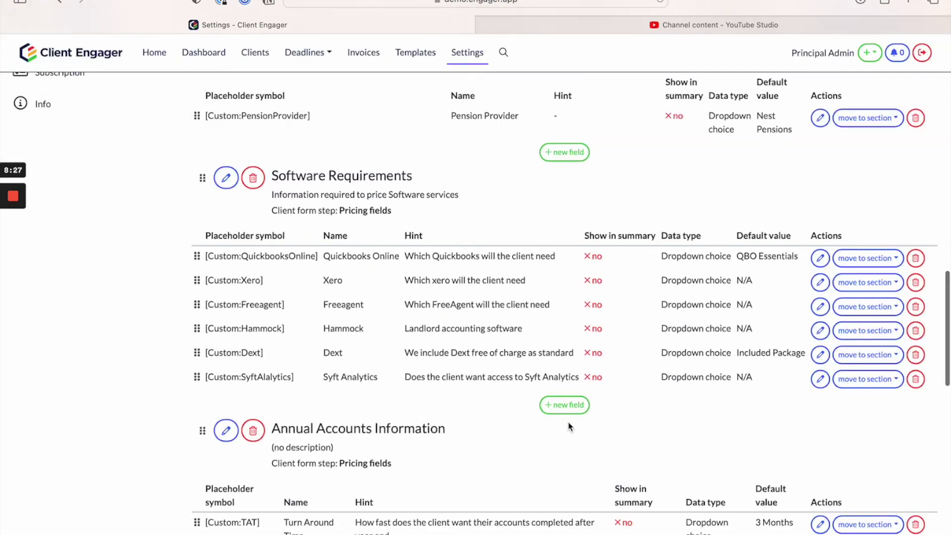
scroll(568, 421, "up", 8)
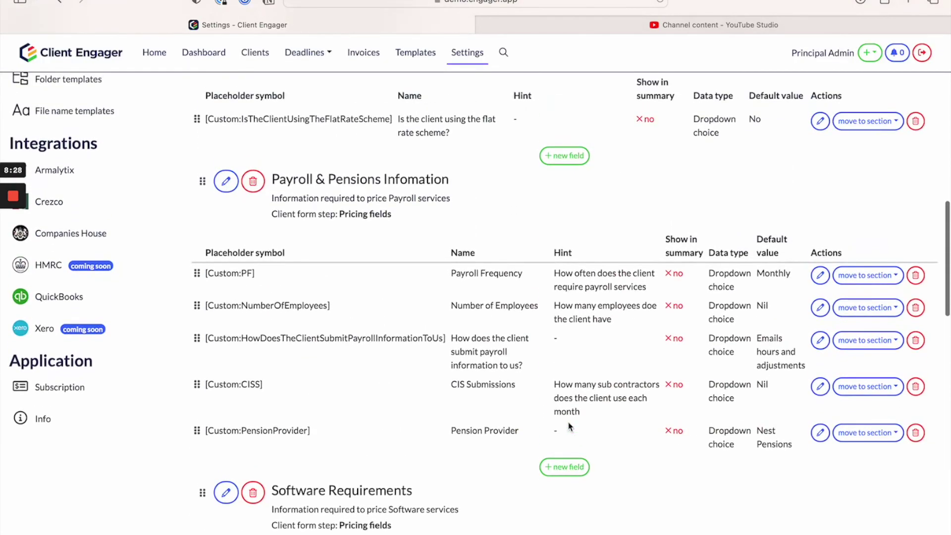
scroll(568, 421, "up", 15)
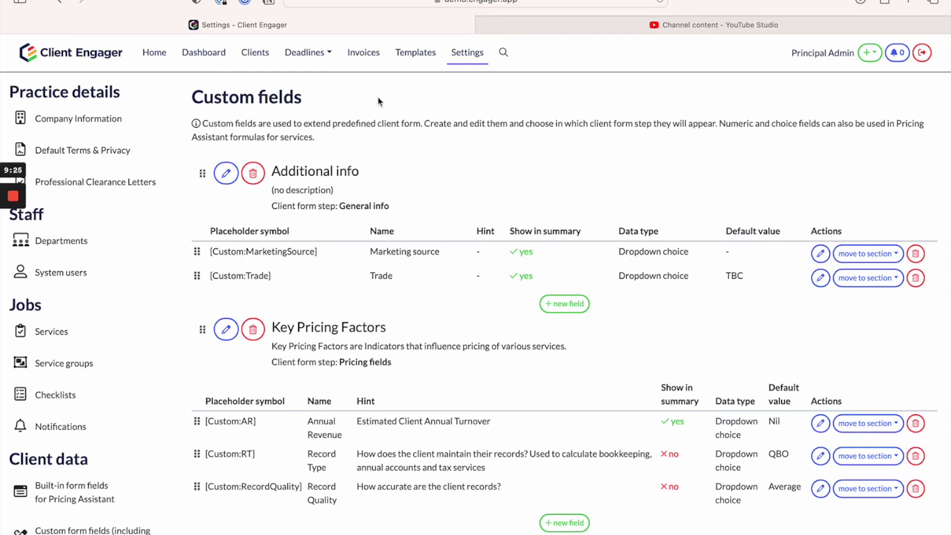
Go to Test Client Ltd's Services step and switch on Limited Company Accounts.
left_click(253, 54)
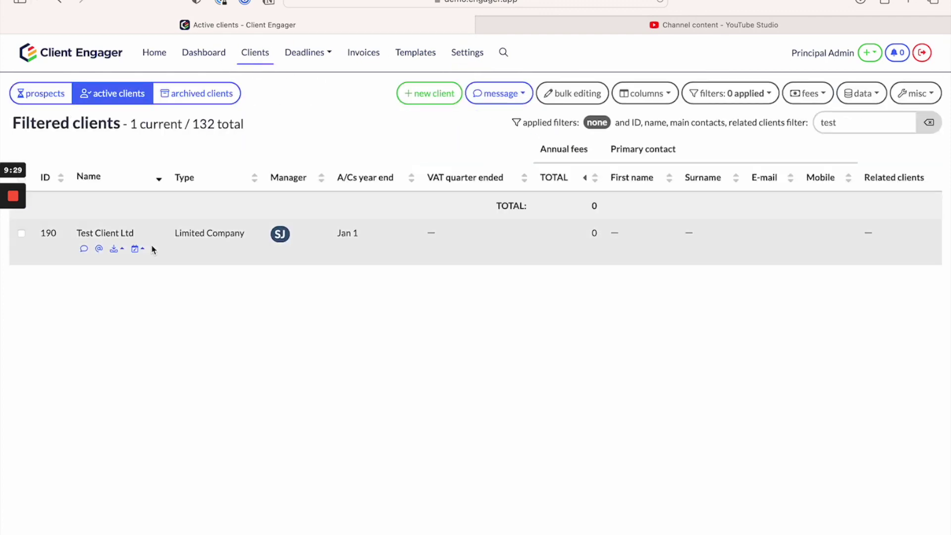
left_click(118, 235)
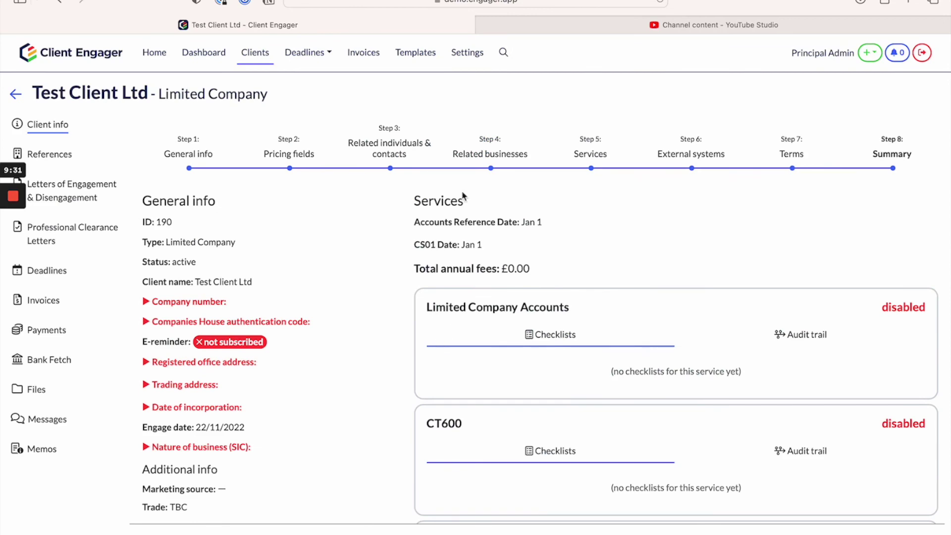
left_click(579, 152)
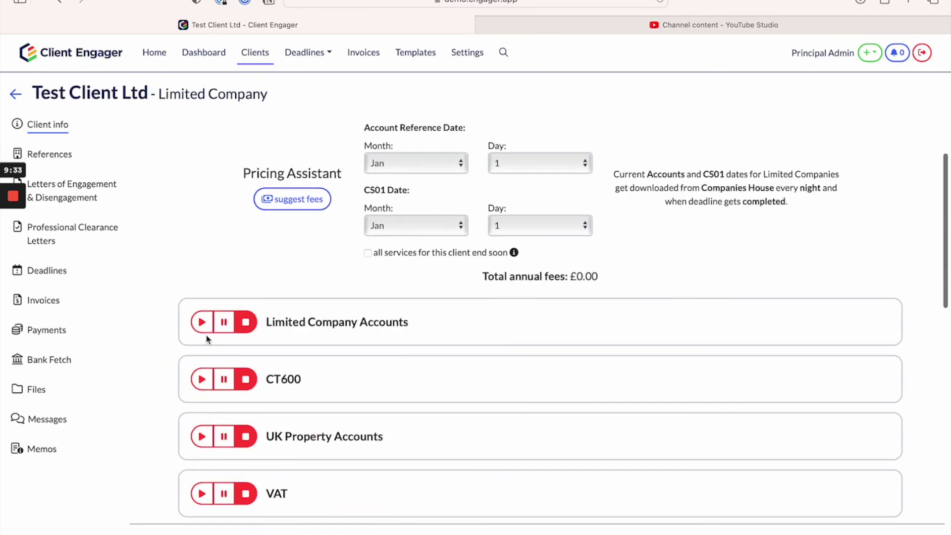
left_click(203, 330)
scroll(205, 337, "down", 3)
left_click(201, 337)
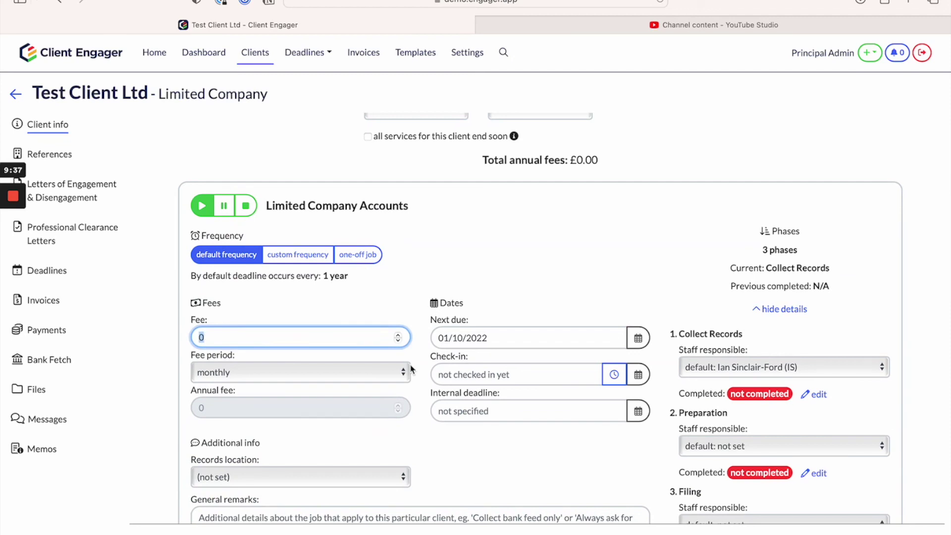
Get the Pricing Assistant's fee suggestions, then close them without accepting the £4.17 fee.
scroll(411, 369, "up", 1)
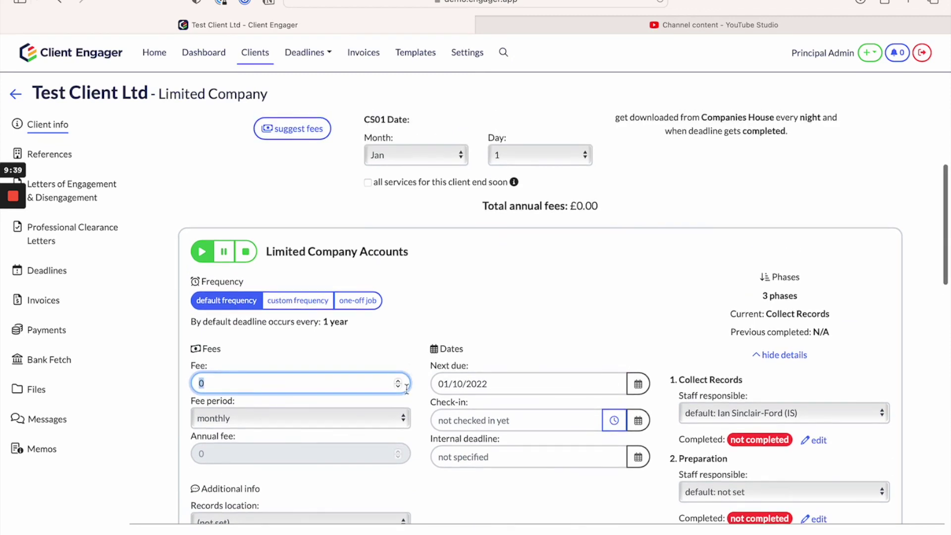
scroll(477, 337, "up", 2)
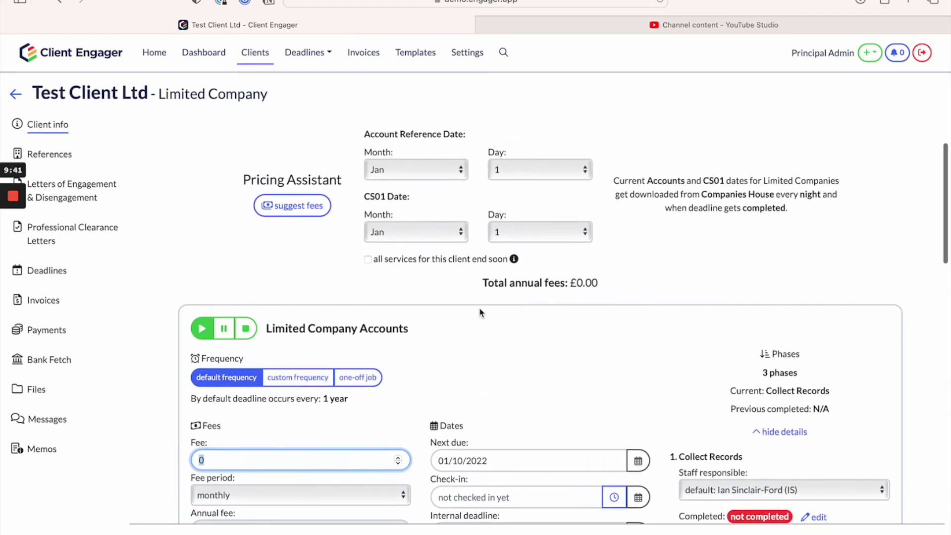
left_click(307, 214)
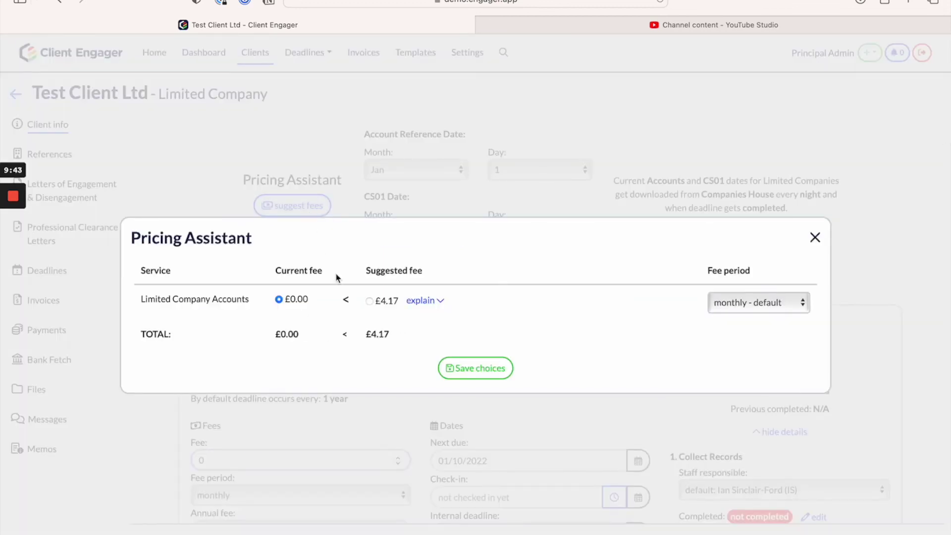
left_click(816, 238)
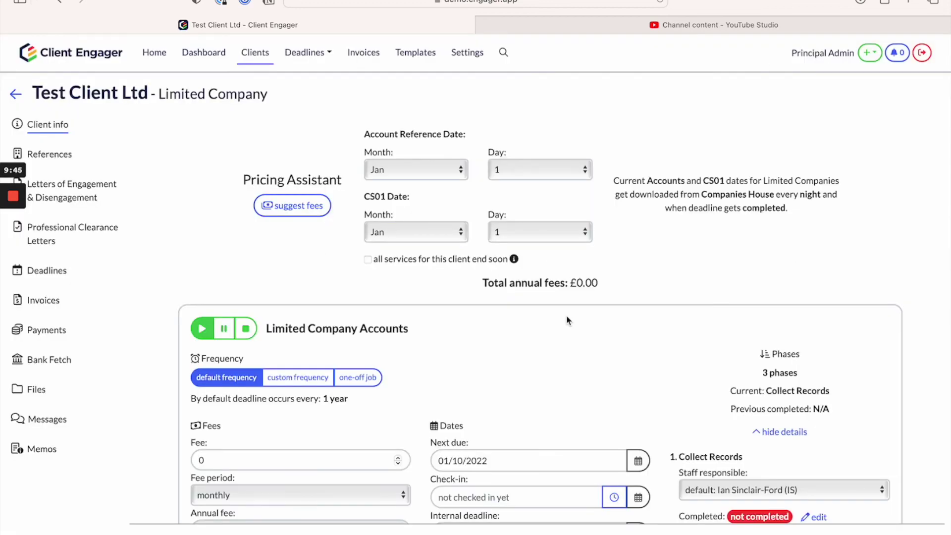